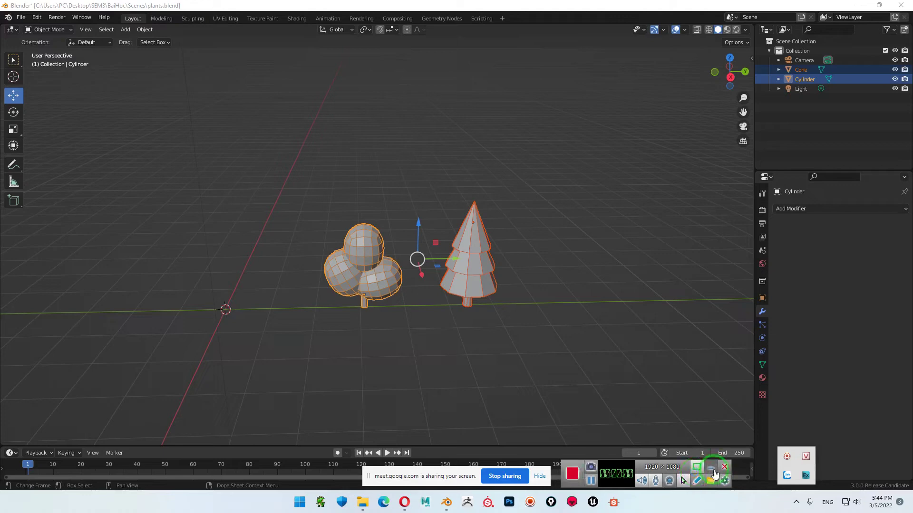
Pull the view back from the two trees and bring the plants.blend window to the front
left_click(539, 476)
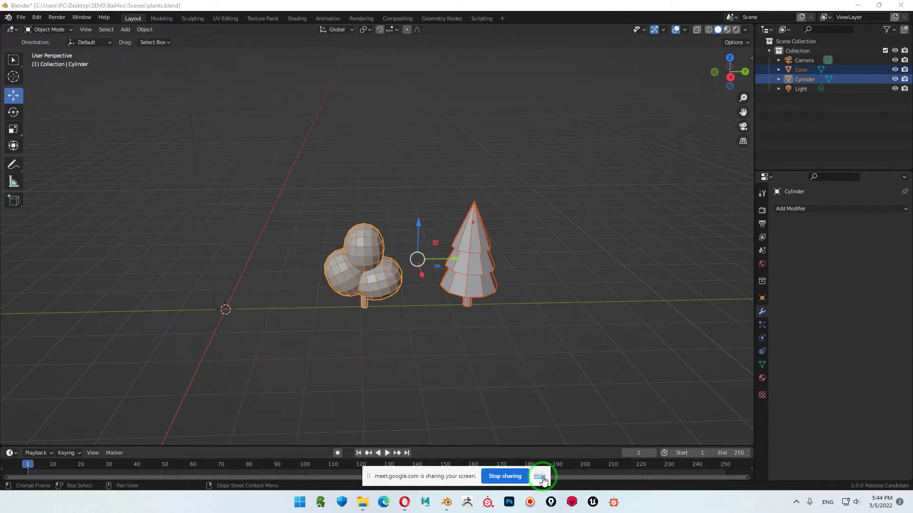
middle_click_drag(418, 231, 475, 338)
left_click(380, 315)
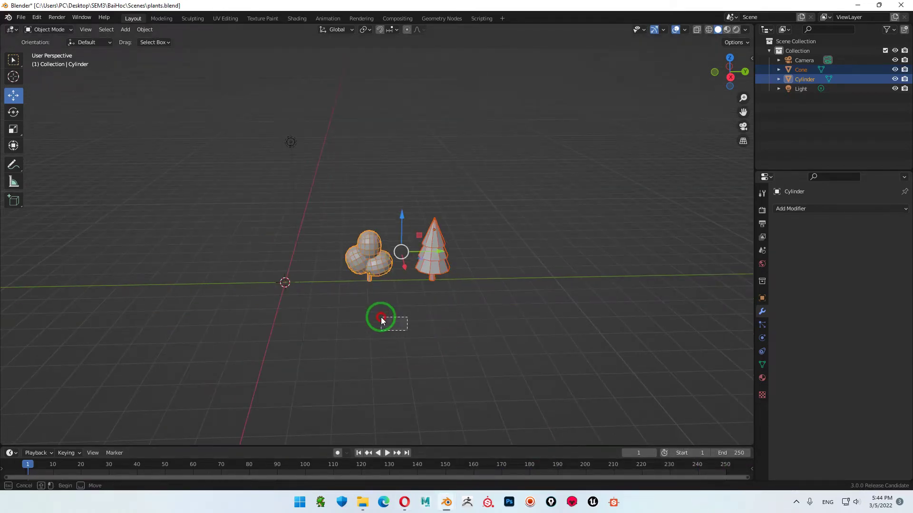
key("ctrl+z")
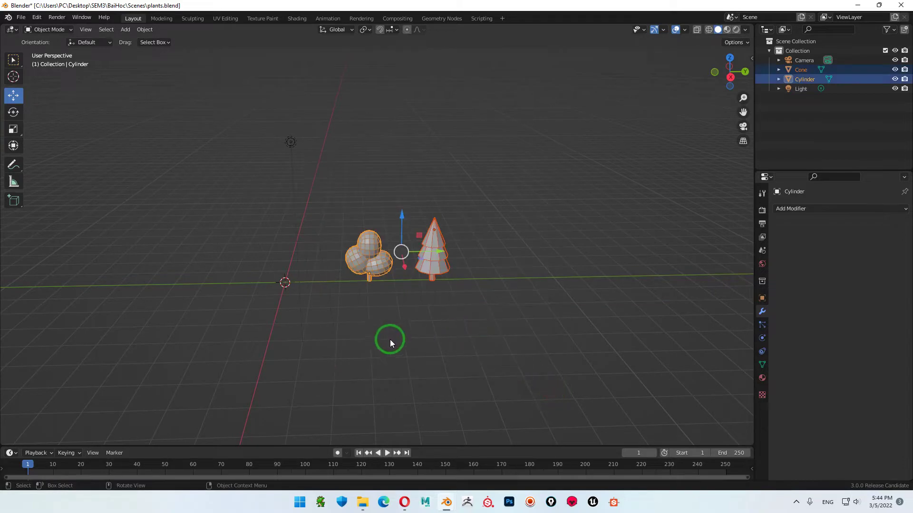
left_click(858, 7)
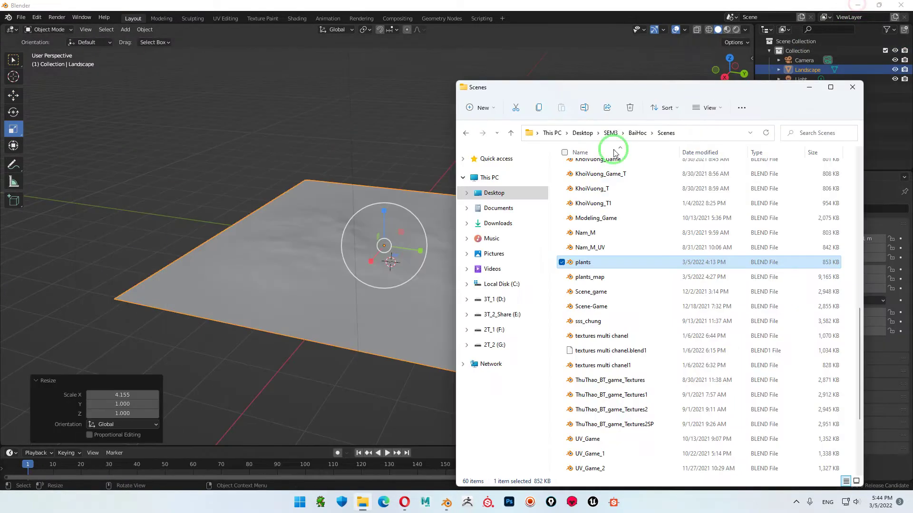
left_click(809, 87)
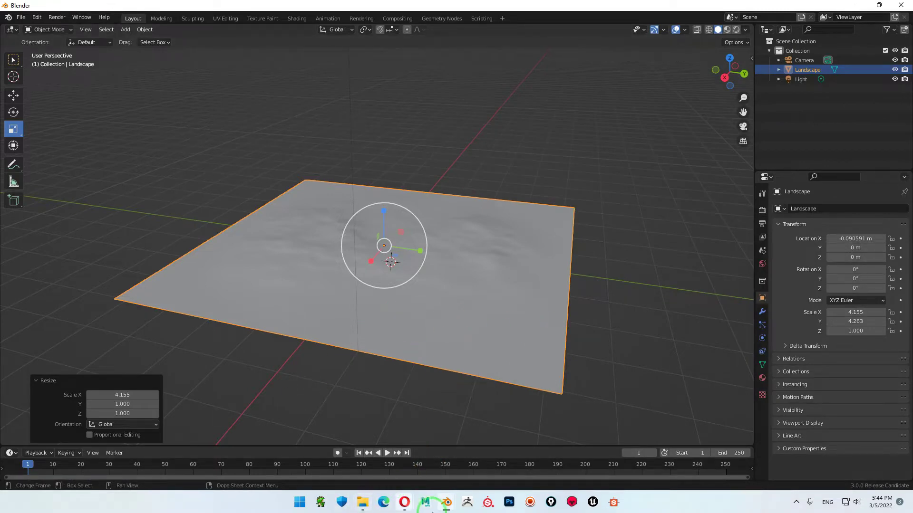
left_click(450, 508)
left_click(480, 443)
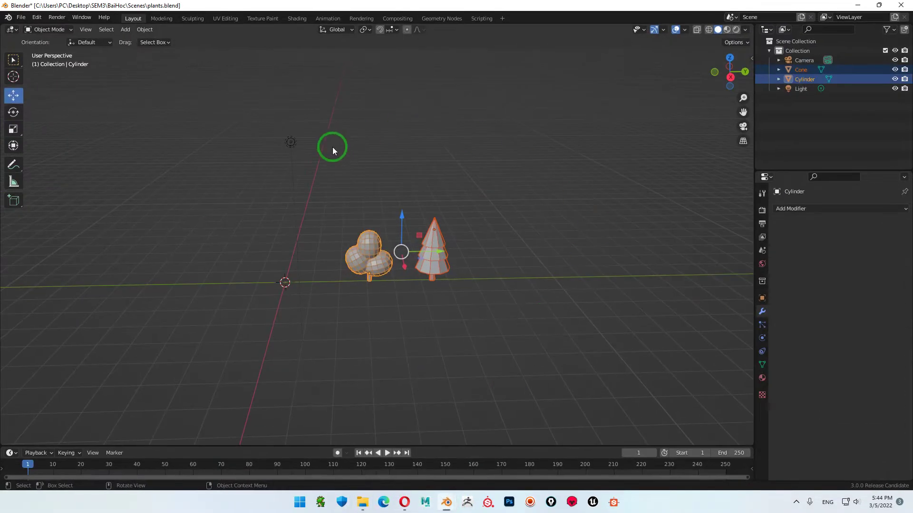
Select the cone tree and the round tree and copy both with Ctrl+C
left_click(441, 255)
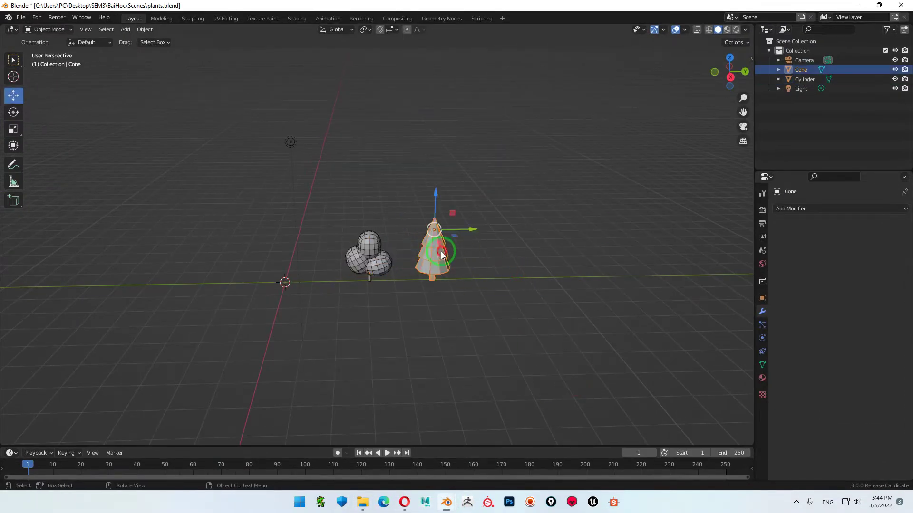
left_click(370, 266, "shift")
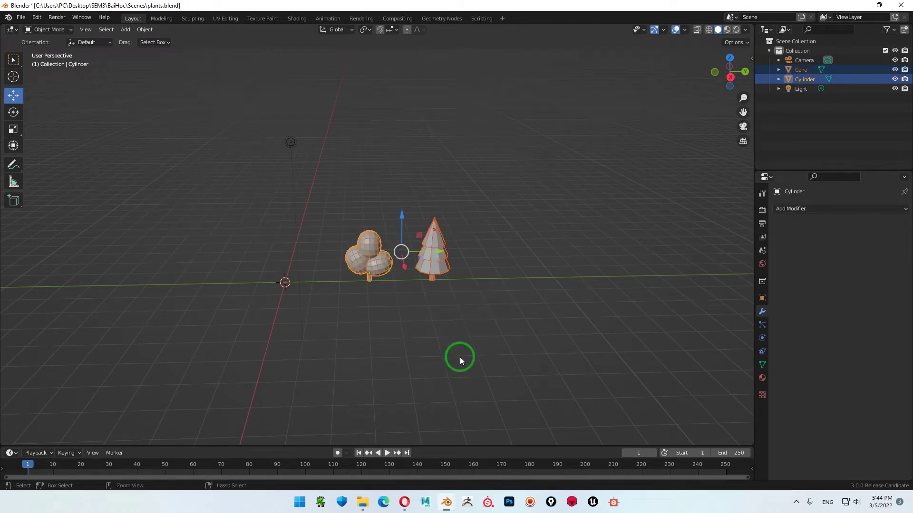
key("ctrl+c")
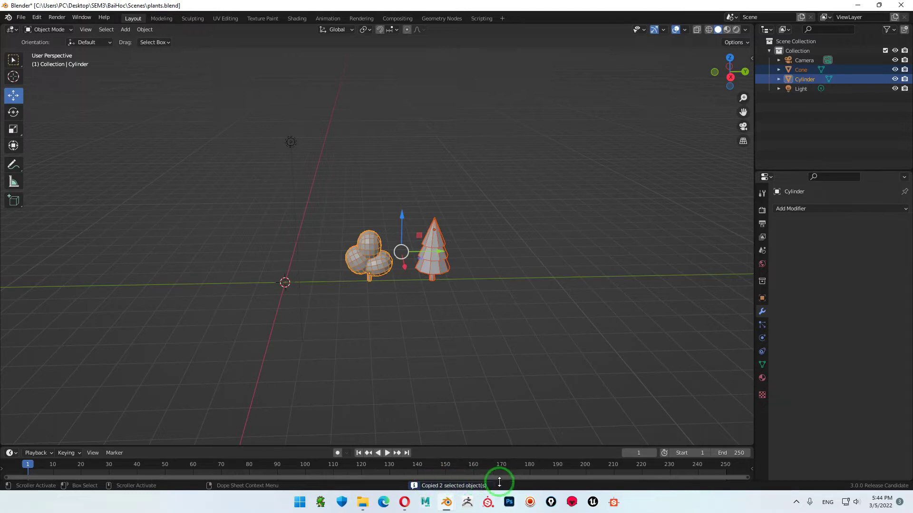
Paste the two trees into the Landscape scene and zoom out to see them
left_click(858, 5)
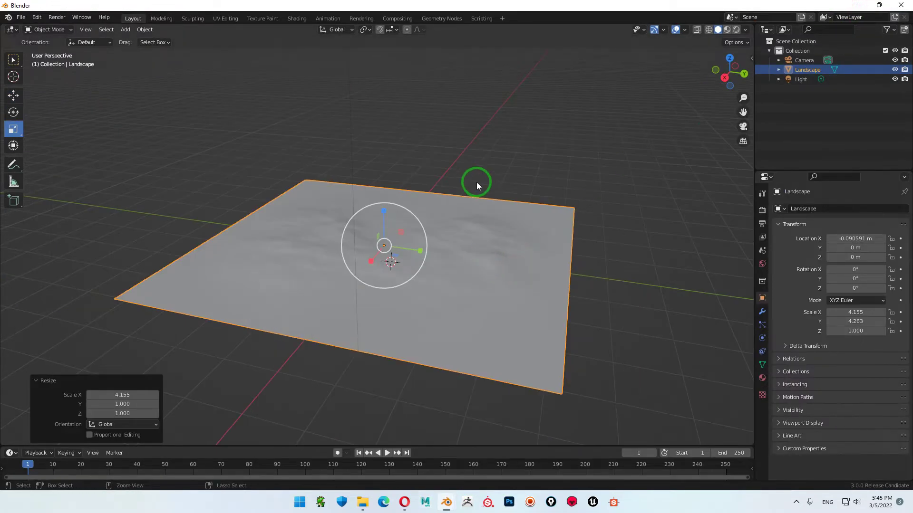
key("ctrl+v")
scroll(513, 204, "down", 2)
mouse_move(546, 309)
middle_mouse_down()
mouse_move(532, 310)
mouse_move(532, 291)
middle_mouse_up()
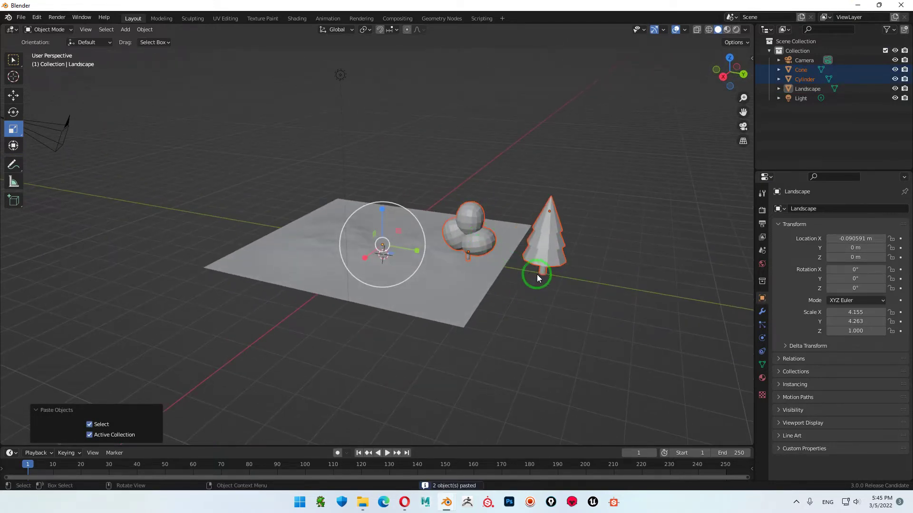
Move the cone and round trees along Y to 6.2 m, beside the plane
left_click(547, 273)
left_click(529, 239)
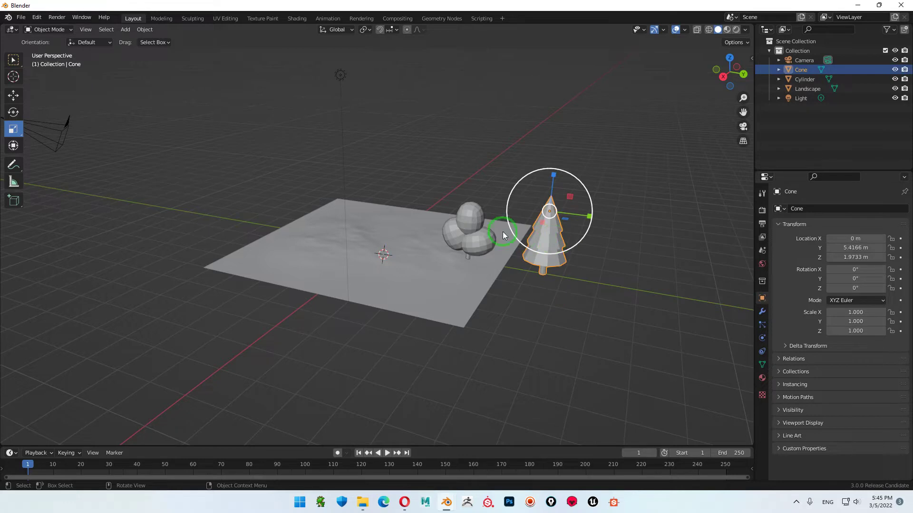
left_click(483, 239, "shift")
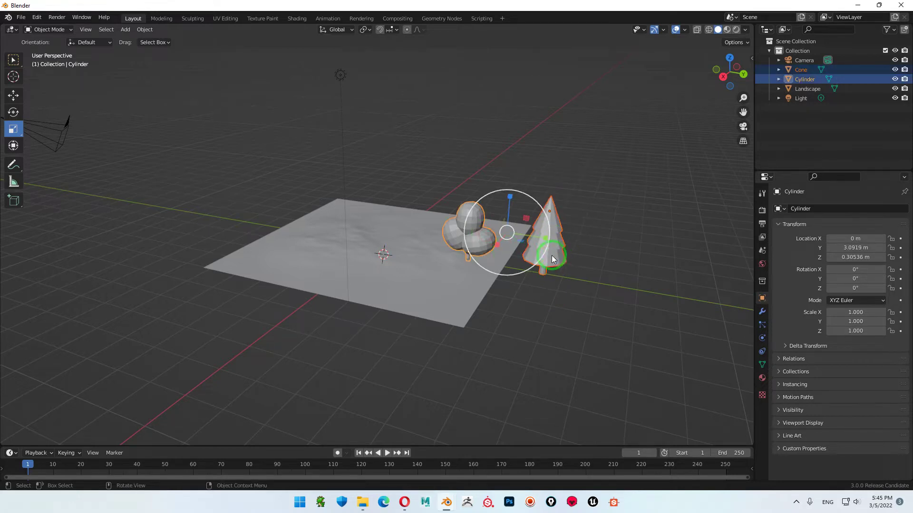
key("shift+space")
key("g")
left_click_drag(549, 236, 652, 270)
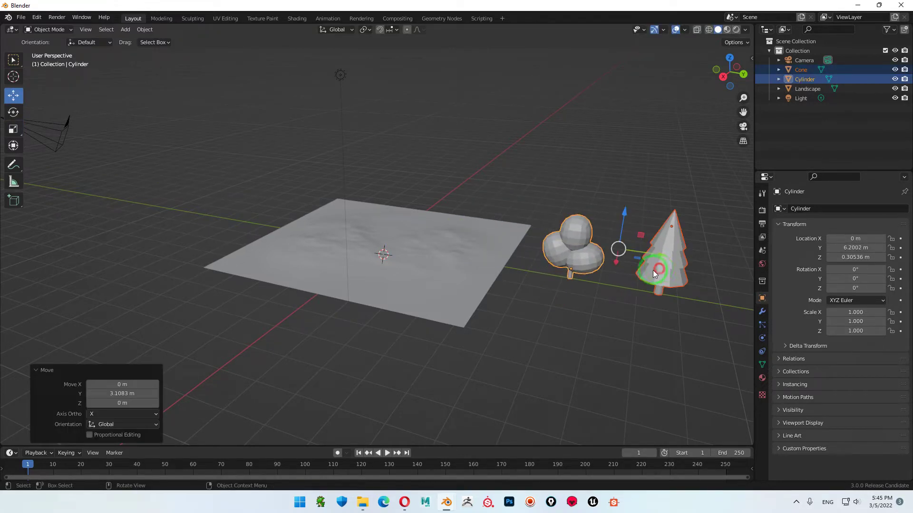
left_click(529, 301)
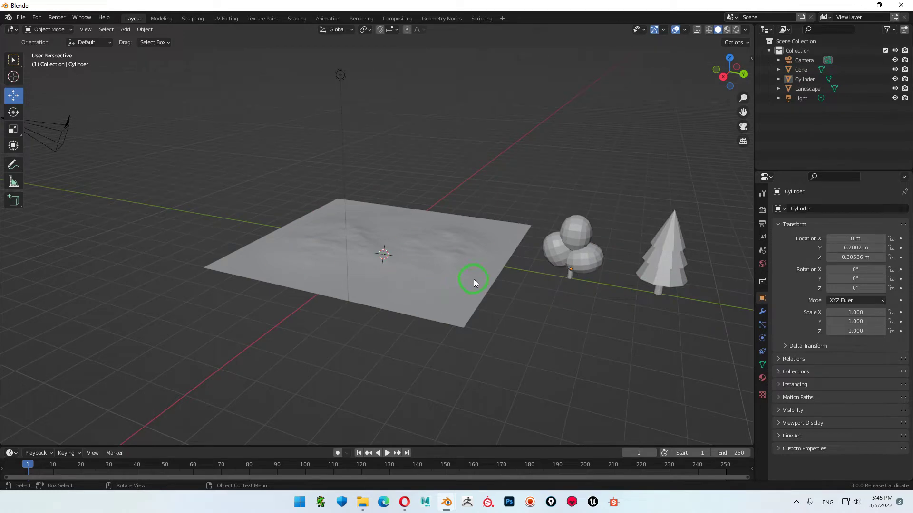
Orbit to face the terrain and select the Landscape plane
middle_click_drag(475, 280, 465, 294)
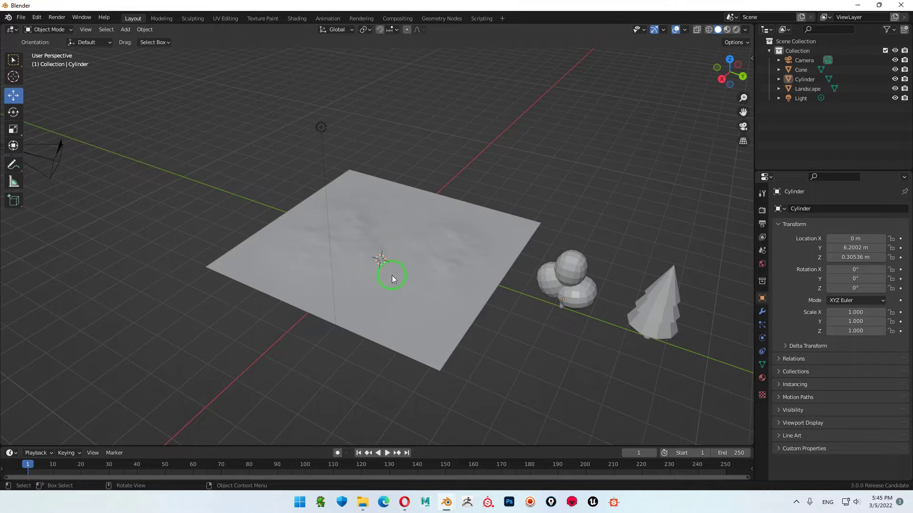
middle_click_drag(406, 296, 439, 312)
left_click(439, 311)
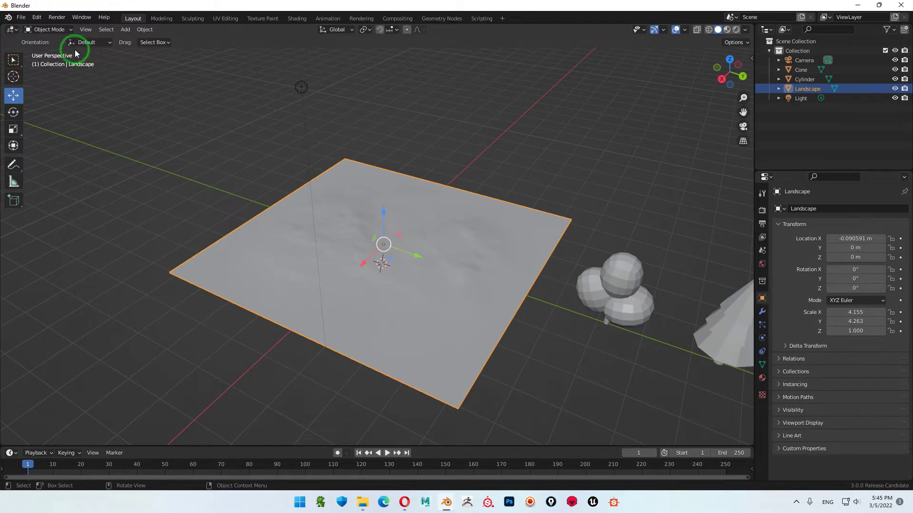
left_click(48, 29)
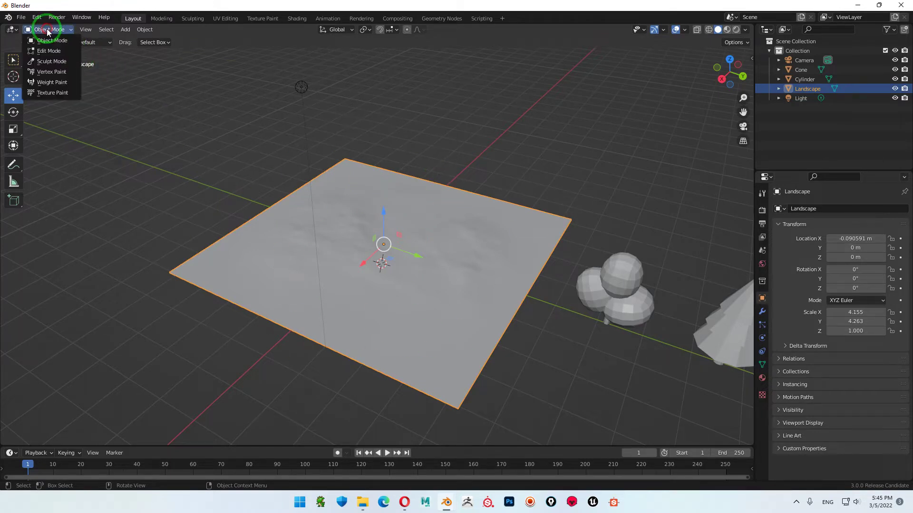
Put the Landscape plane into Weight Paint mode and zoom to a low angle across it
left_click(61, 87)
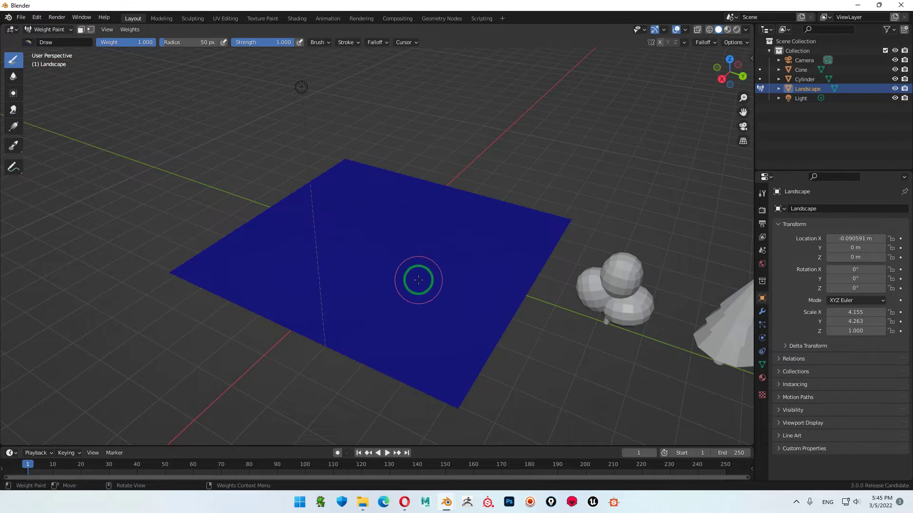
middle_click_drag(417, 277, 403, 294)
scroll(397, 309, "up", 3)
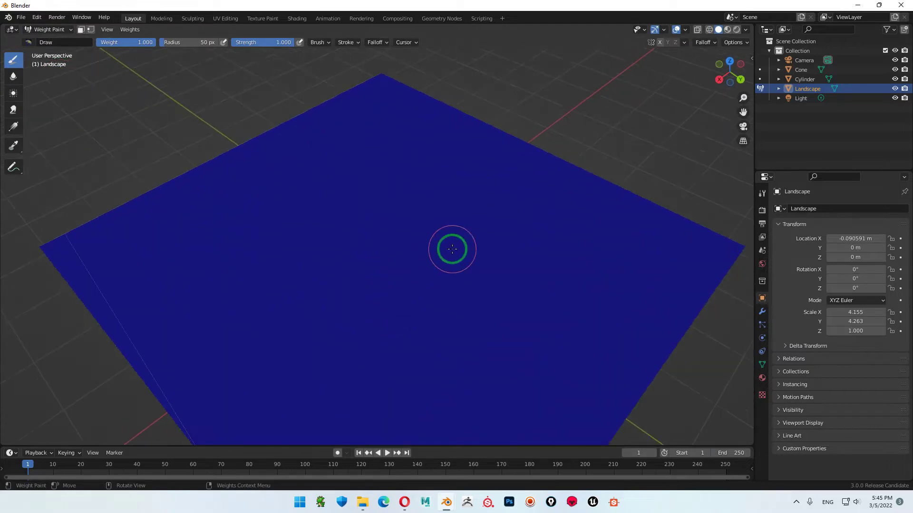
middle_click_drag(523, 157, 356, 249)
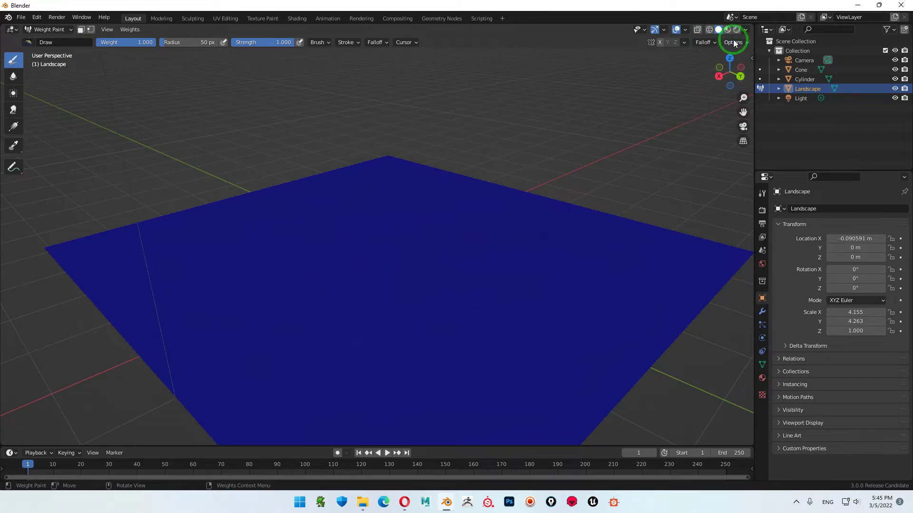
Set viewport lighting to MatCap, trying white and other spheres before the brown one
left_click(745, 30)
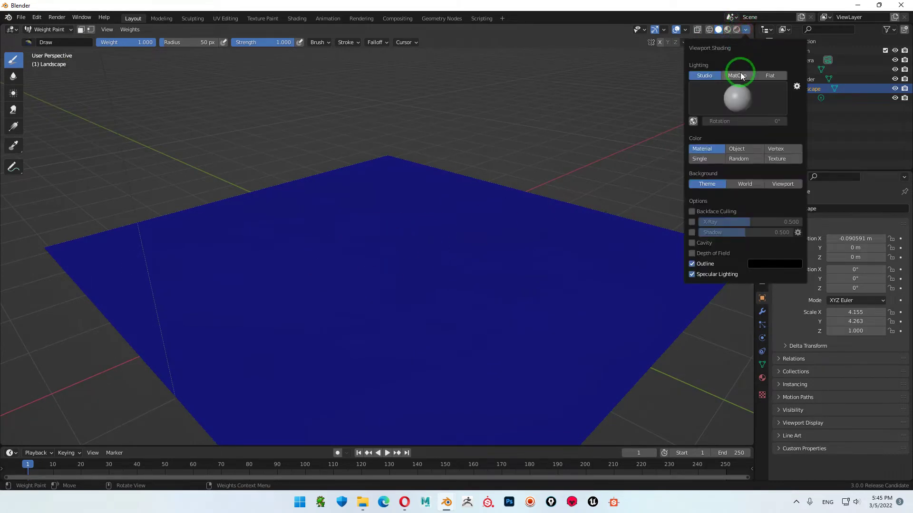
left_click(744, 76)
left_click(742, 95)
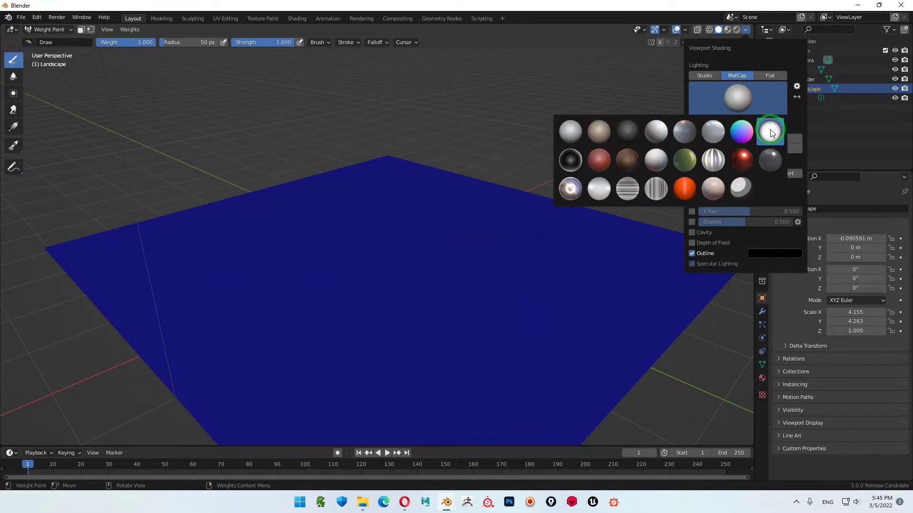
left_click(770, 131)
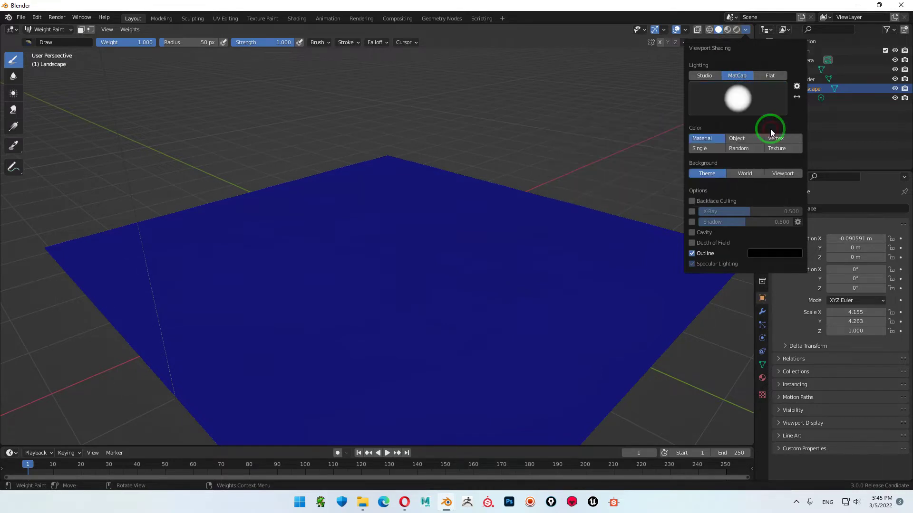
left_click(729, 99)
left_click(683, 132)
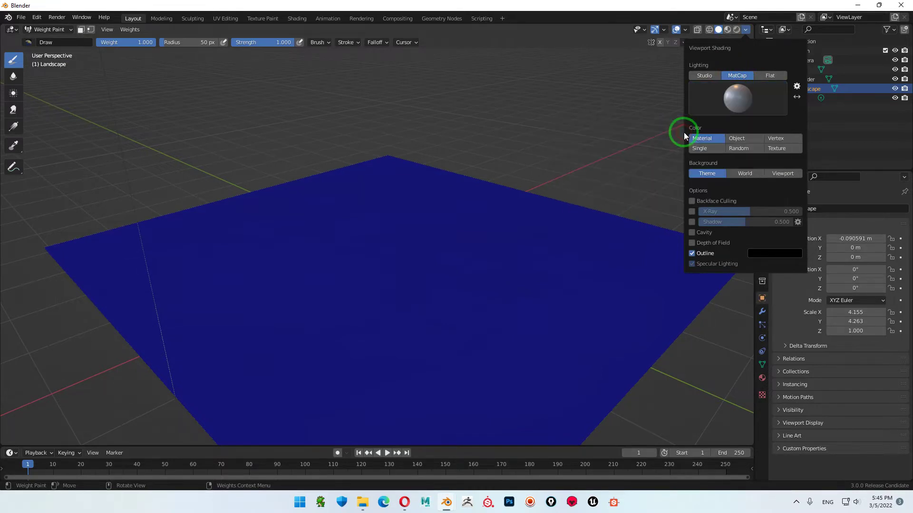
left_click(735, 101)
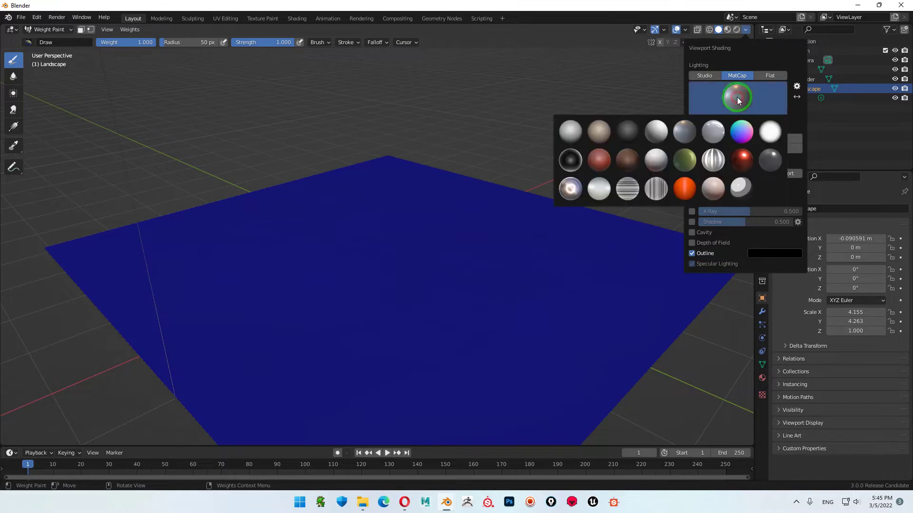
left_click(602, 129)
mouse_move(449, 244)
middle_mouse_down()
mouse_move(439, 277)
mouse_move(452, 248)
middle_mouse_up()
Choose a different MatCap sphere and tilt the view down onto the plane
left_click(735, 42)
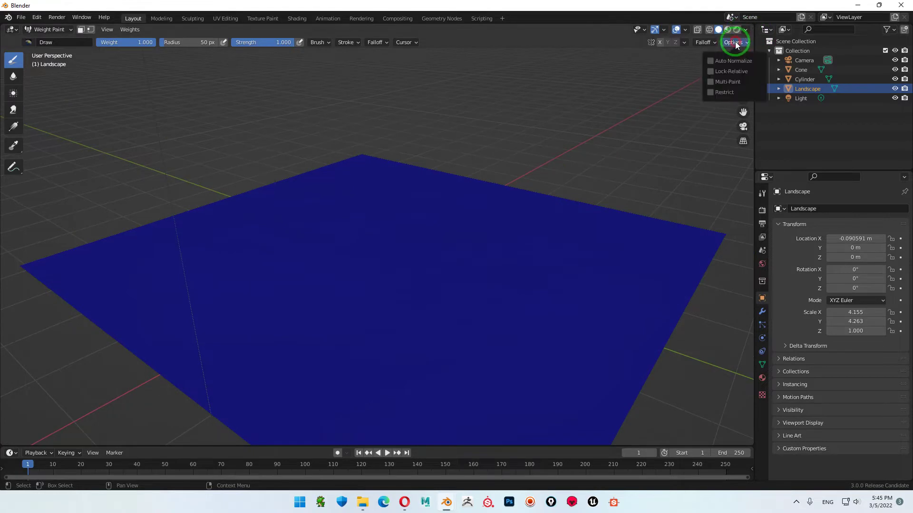
left_click(745, 29)
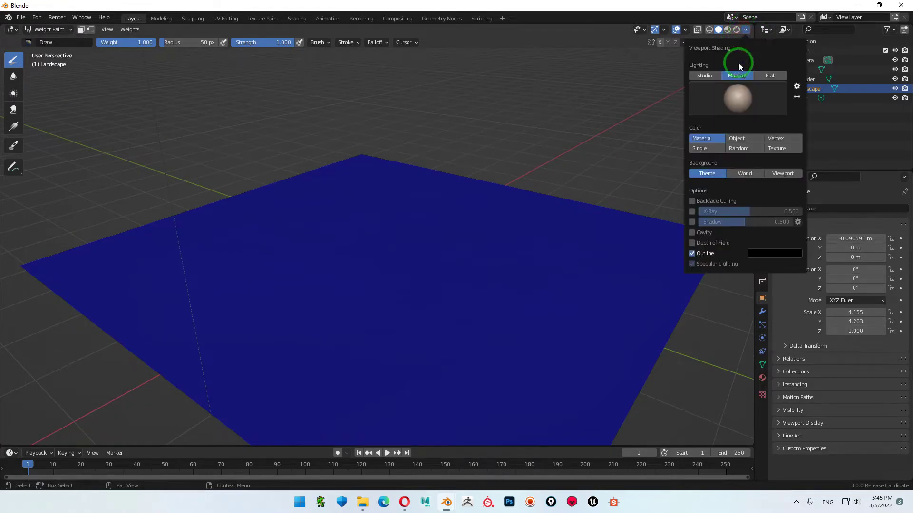
left_click(728, 87)
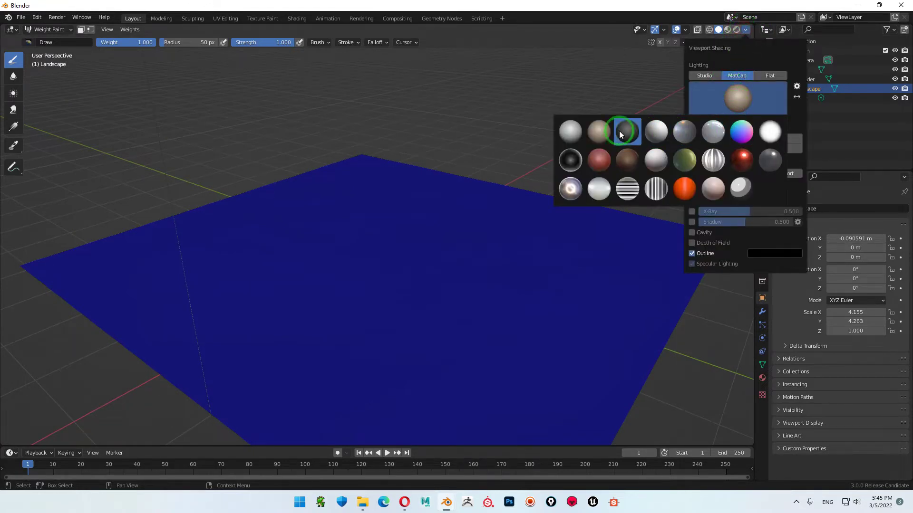
left_click(568, 131)
mouse_move(523, 153)
middle_mouse_down()
mouse_move(504, 285)
mouse_move(515, 250)
mouse_move(501, 250)
mouse_move(464, 313)
mouse_move(460, 281)
mouse_move(485, 179)
middle_mouse_up()
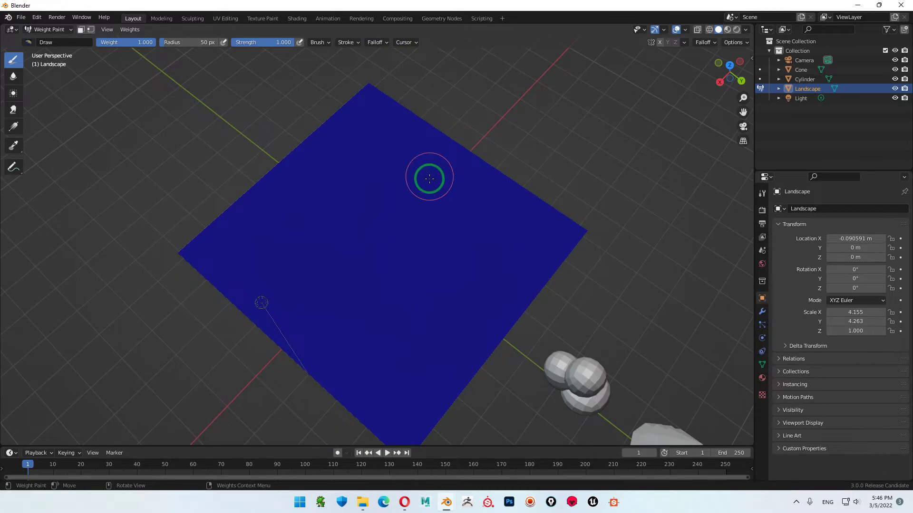
left_click(387, 133)
mouse_move(387, 133)
left_mouse_down()
mouse_move(385, 229)
mouse_move(328, 355)
mouse_move(387, 269)
mouse_move(366, 315)
mouse_move(397, 316)
mouse_move(412, 347)
mouse_move(444, 339)
left_mouse_up()
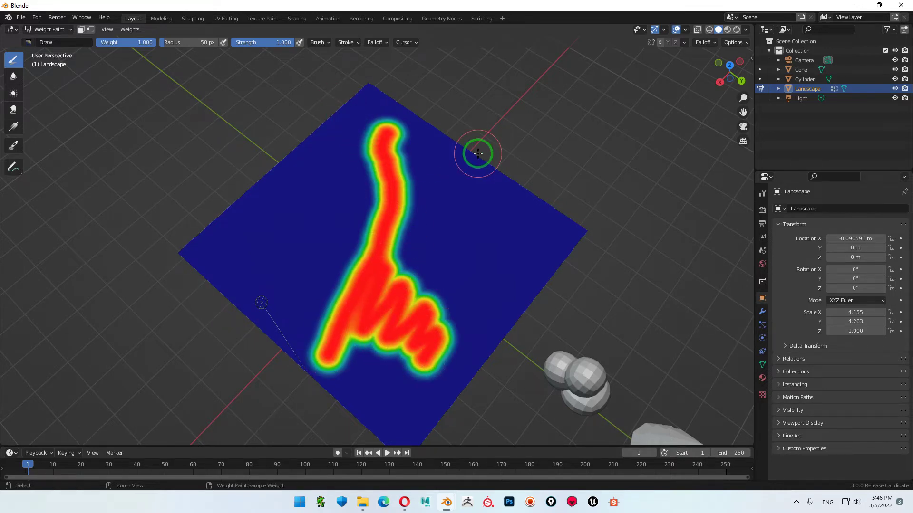
key("ctrl+z")
key("ctrl+z")
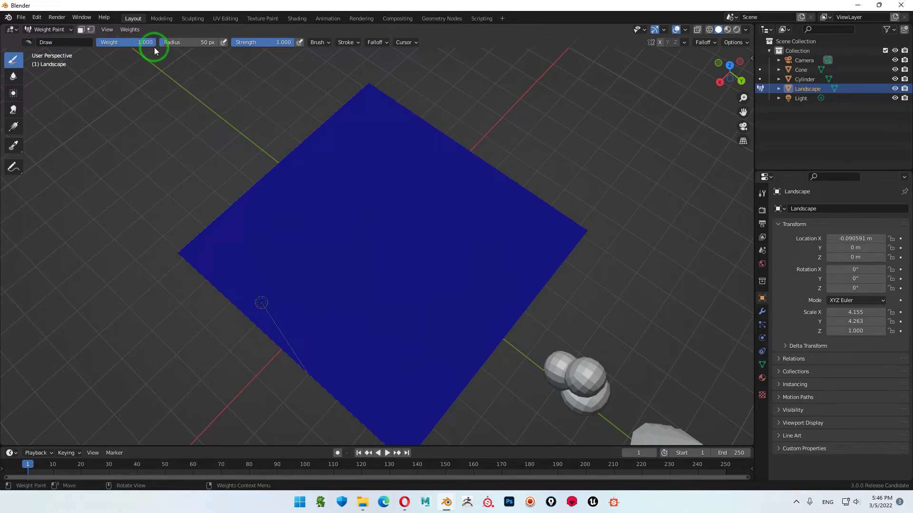
Set brush strength to 0.57 and paint a partial-weight stripe down the plane
left_click_drag(270, 46, 250, 43)
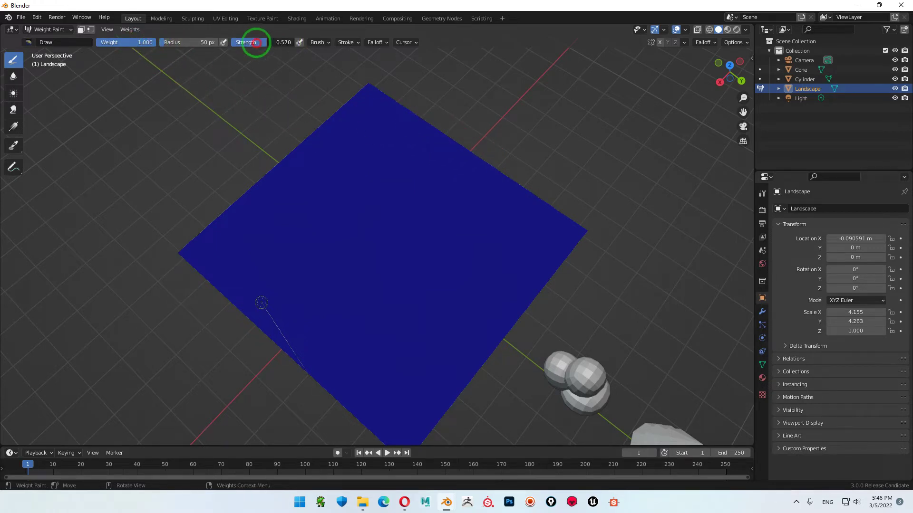
mouse_move(379, 166)
left_mouse_down()
mouse_move(398, 153)
mouse_move(377, 210)
mouse_move(391, 364)
left_mouse_up()
key("ctrl+z")
left_click_drag(261, 42, 272, 42)
mouse_move(373, 122)
left_mouse_down()
mouse_move(365, 147)
mouse_move(379, 281)
mouse_move(345, 378)
left_mouse_up()
mouse_move(406, 298)
left_mouse_down()
mouse_move(428, 326)
mouse_move(420, 333)
left_mouse_up()
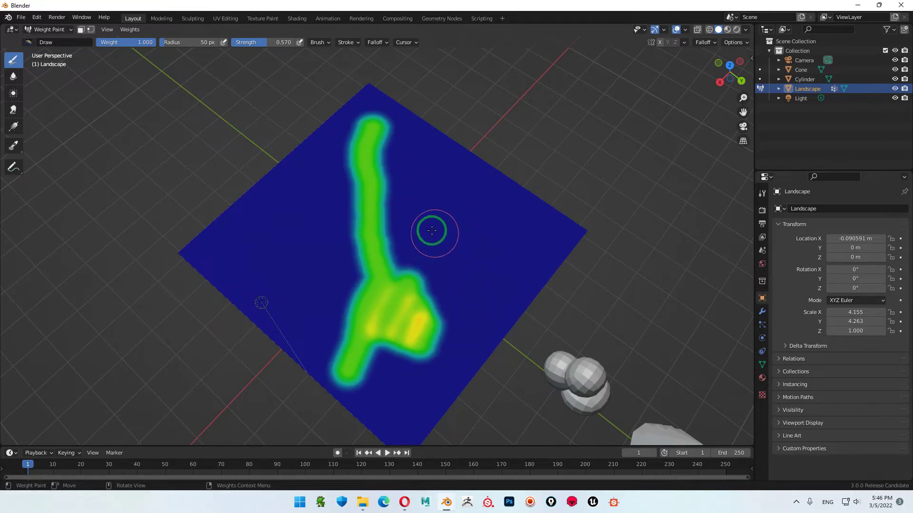
Shrink the brush radius to 37 px and build heavier weight along the stripe and its branch
key("f")
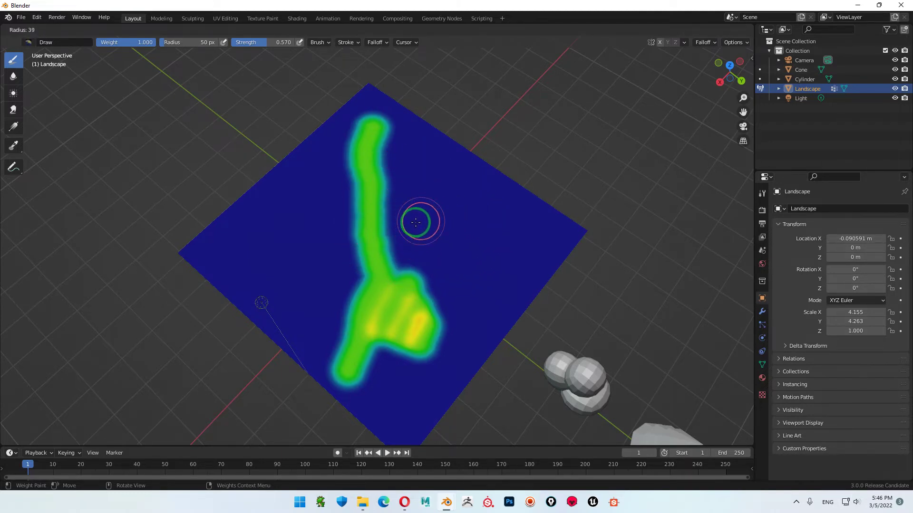
left_click(418, 220)
mouse_move(373, 204)
left_mouse_down()
mouse_move(369, 326)
mouse_move(387, 305)
mouse_move(424, 333)
mouse_move(434, 363)
mouse_move(355, 361)
mouse_move(442, 371)
mouse_move(475, 422)
mouse_move(520, 381)
left_mouse_up()
scroll(434, 363, "up", 1)
mouse_move(459, 224)
left_mouse_down()
mouse_move(500, 231)
mouse_move(543, 218)
mouse_move(505, 196)
mouse_move(501, 212)
mouse_move(547, 231)
left_mouse_up()
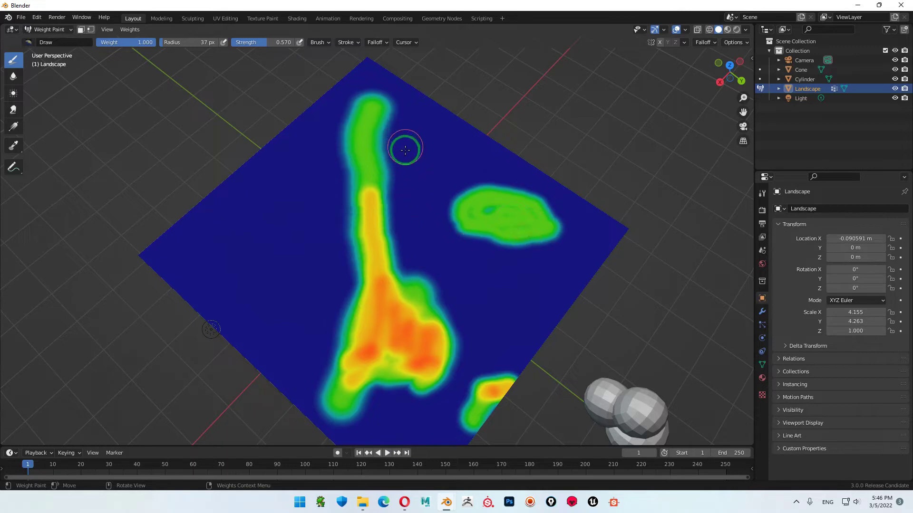
left_click_drag(380, 175, 435, 109)
mouse_move(368, 135)
left_mouse_down()
mouse_move(369, 152)
mouse_move(383, 61)
mouse_move(416, 94)
mouse_move(407, 122)
mouse_move(449, 126)
mouse_move(393, 153)
mouse_move(375, 187)
mouse_move(393, 239)
mouse_move(388, 280)
left_mouse_up()
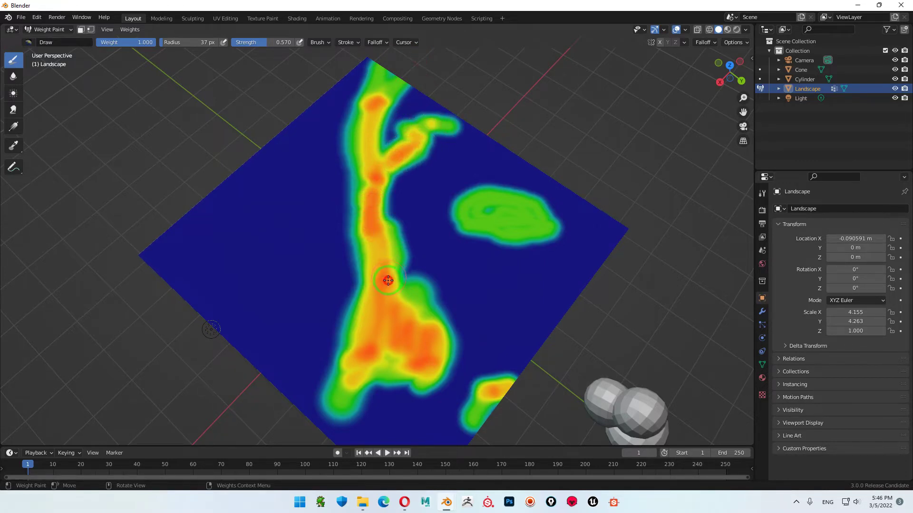
mouse_move(370, 339)
left_mouse_down()
mouse_move(349, 350)
mouse_move(344, 429)
mouse_move(427, 387)
mouse_move(430, 422)
mouse_move(395, 363)
mouse_move(407, 365)
mouse_move(417, 306)
mouse_move(434, 352)
left_mouse_up()
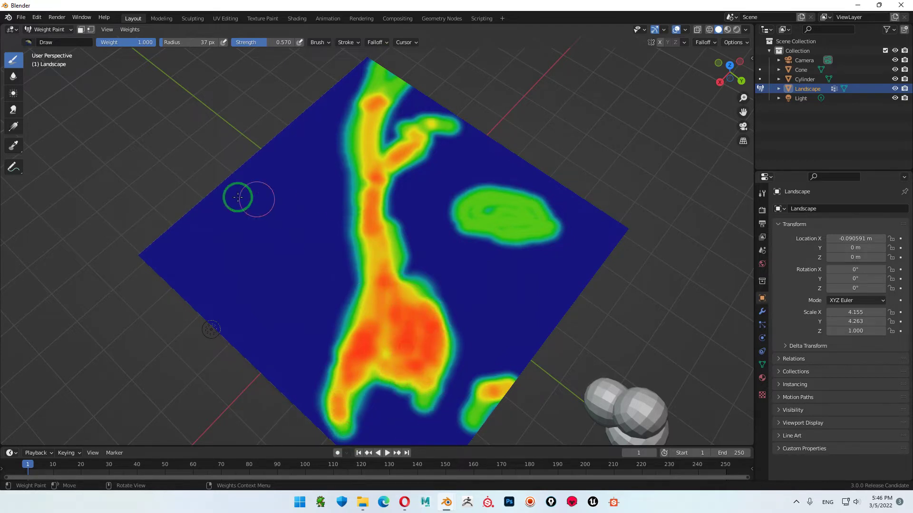
Paint green weight patches on the left area and view the whole plane
mouse_move(266, 195)
left_mouse_down()
mouse_move(228, 229)
mouse_move(279, 296)
mouse_move(240, 228)
mouse_move(285, 271)
mouse_move(259, 221)
mouse_move(212, 230)
mouse_move(226, 283)
mouse_move(218, 319)
mouse_move(173, 279)
mouse_move(209, 185)
mouse_move(136, 264)
mouse_move(198, 231)
mouse_move(185, 266)
mouse_move(202, 278)
mouse_move(324, 269)
left_mouse_up()
middle_click_drag(492, 373, 469, 341)
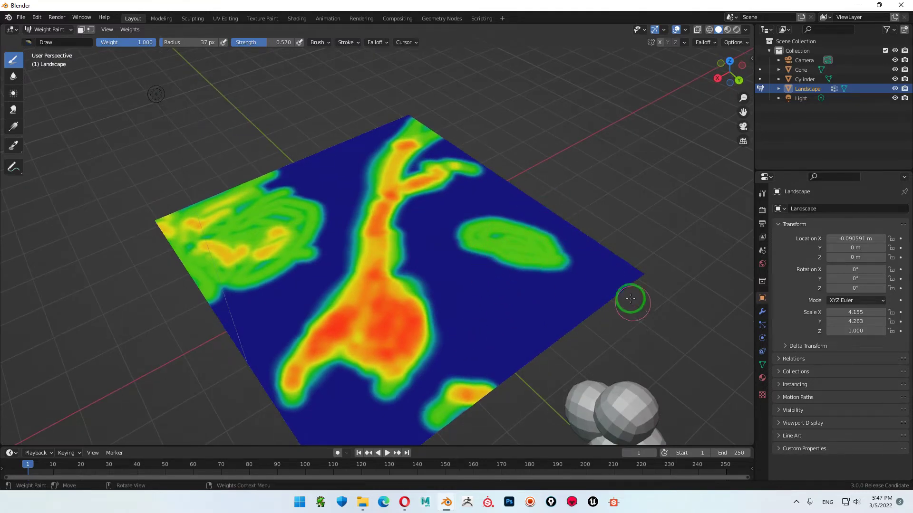
mouse_move(534, 326)
middle_mouse_down()
mouse_move(488, 385)
mouse_move(477, 372)
middle_mouse_up()
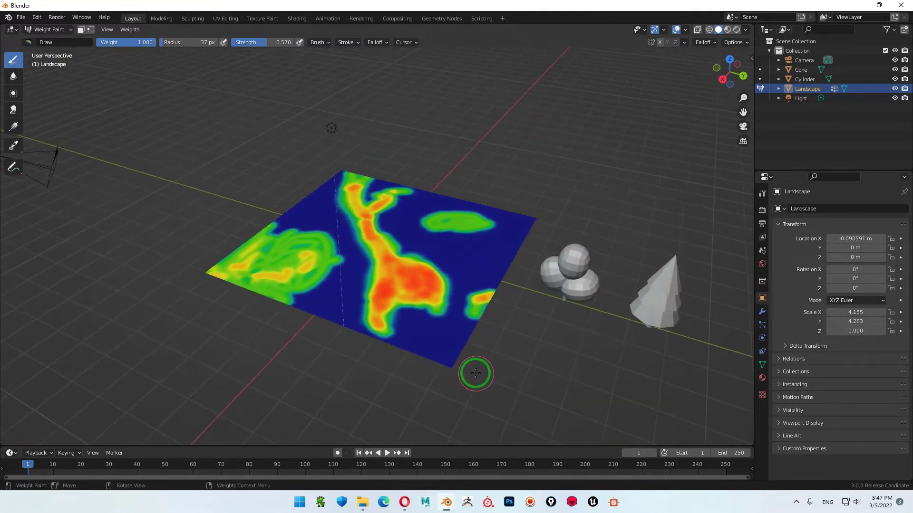
left_click(53, 29)
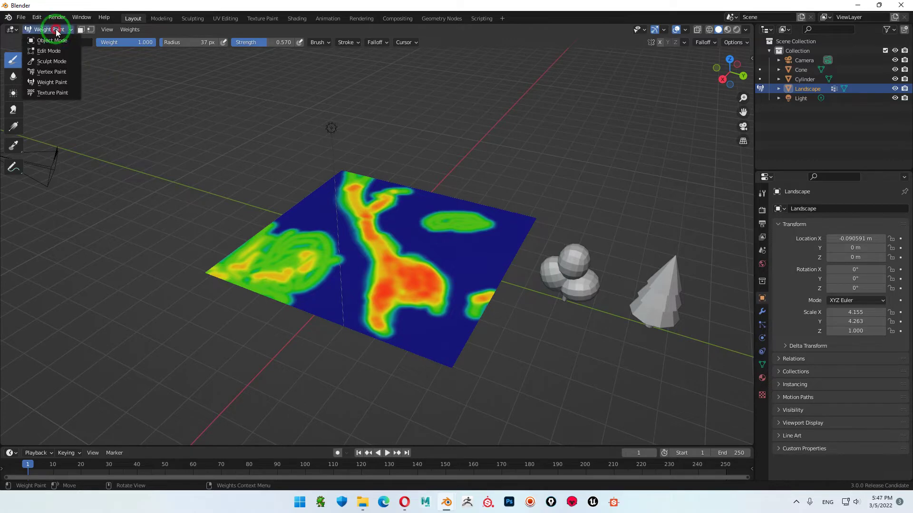
Return to Object Mode, open the Landscape's empty particle list, and pan so the cone tree is visible
left_click(57, 41)
middle_click_drag(476, 252, 512, 318)
scroll(513, 318, "up", 3)
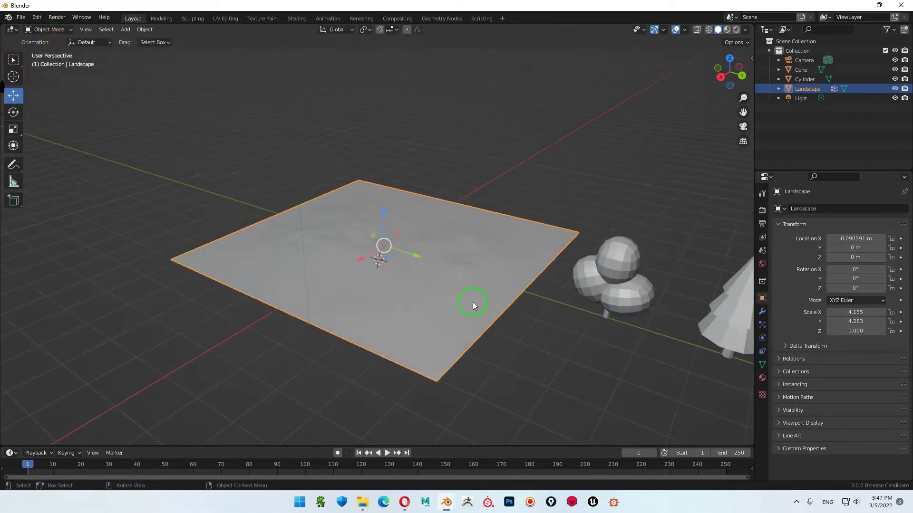
left_click(763, 326)
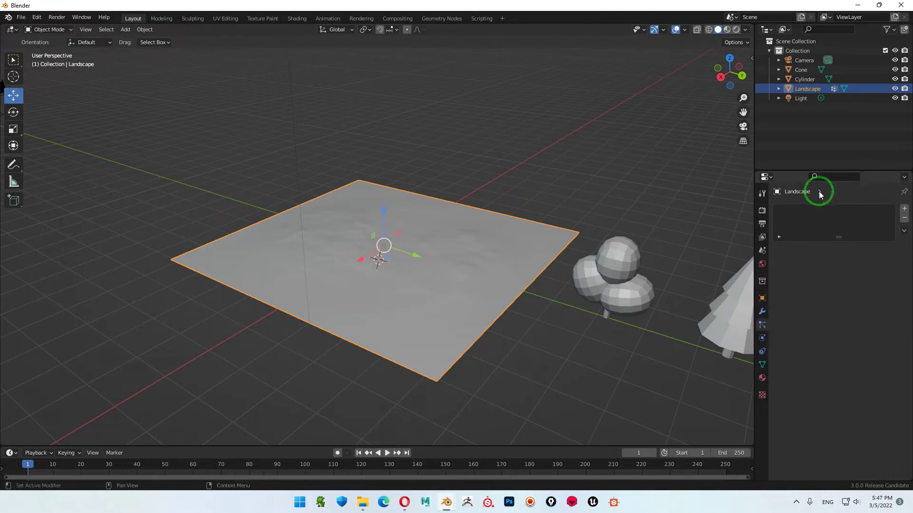
middle_click_drag(512, 269, 434, 261, "shift")
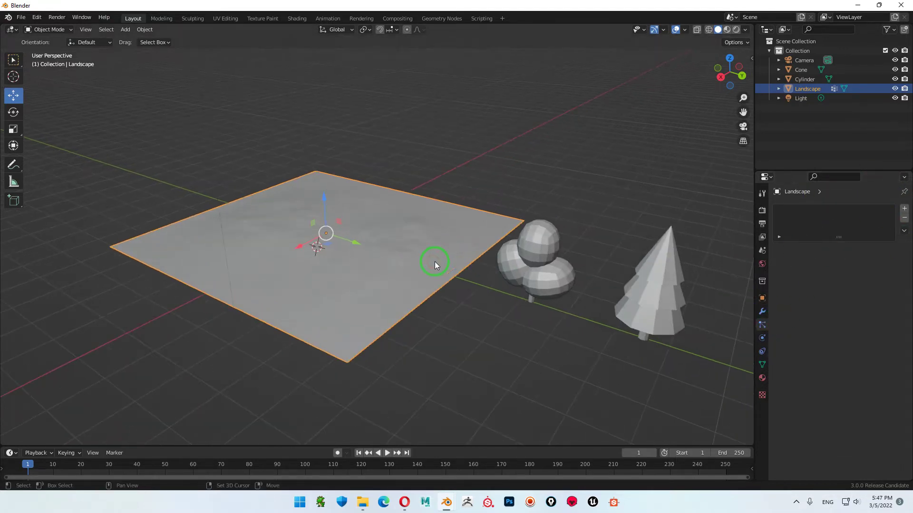
left_click(52, 28)
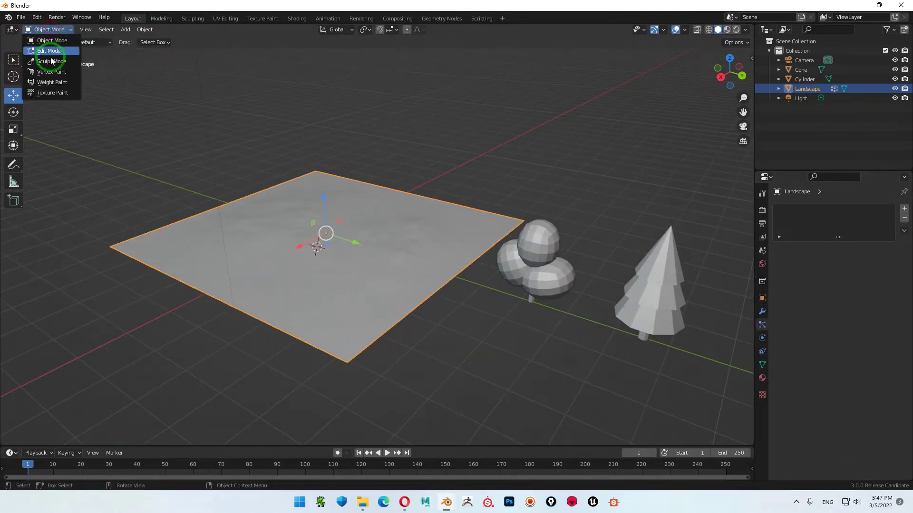
In Object Data properties, rename vertex group 'Group' to 'Plant', then switch to Object Mode
left_click(56, 82)
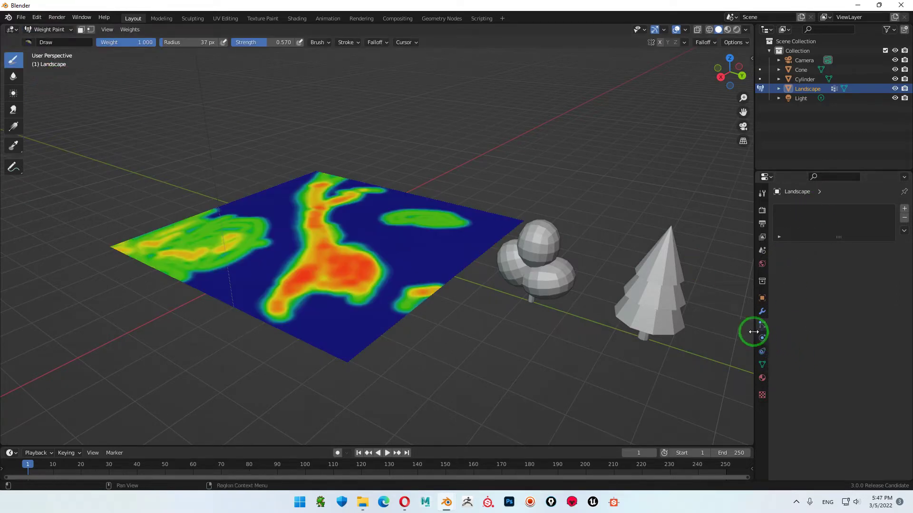
left_click(761, 352)
left_click(762, 338)
left_click(763, 311)
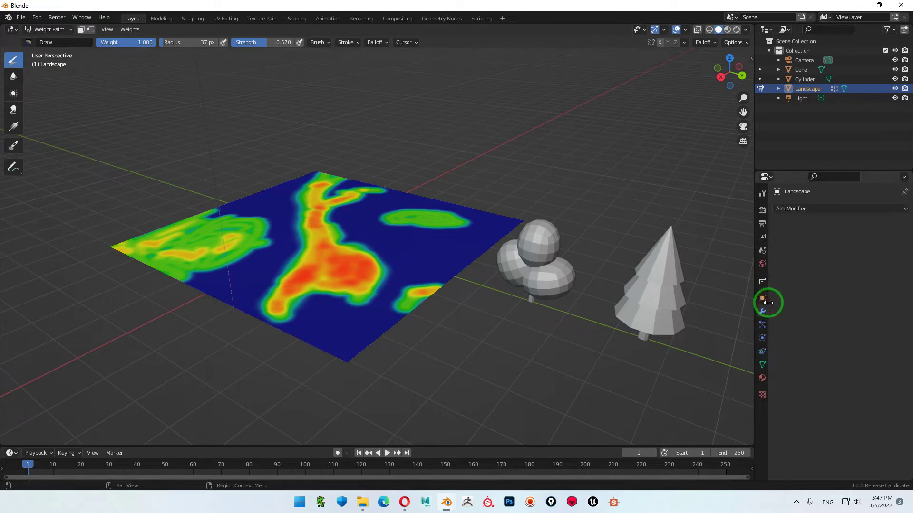
left_click(762, 364)
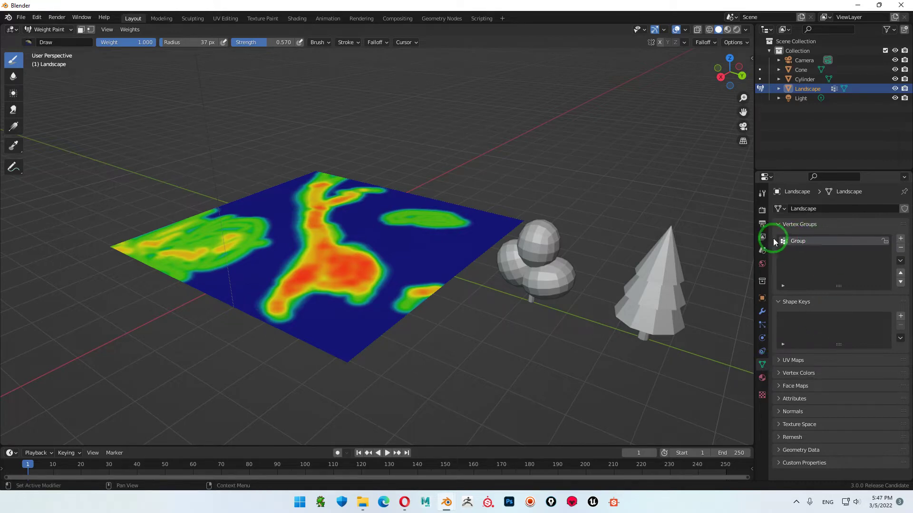
left_click(803, 242)
type("Plant")
key("Return")
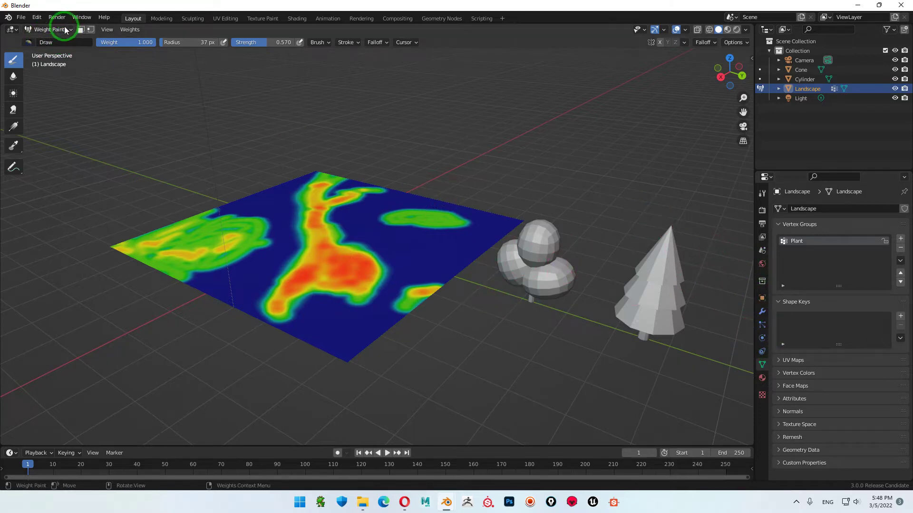
left_click(50, 29)
left_click(52, 40)
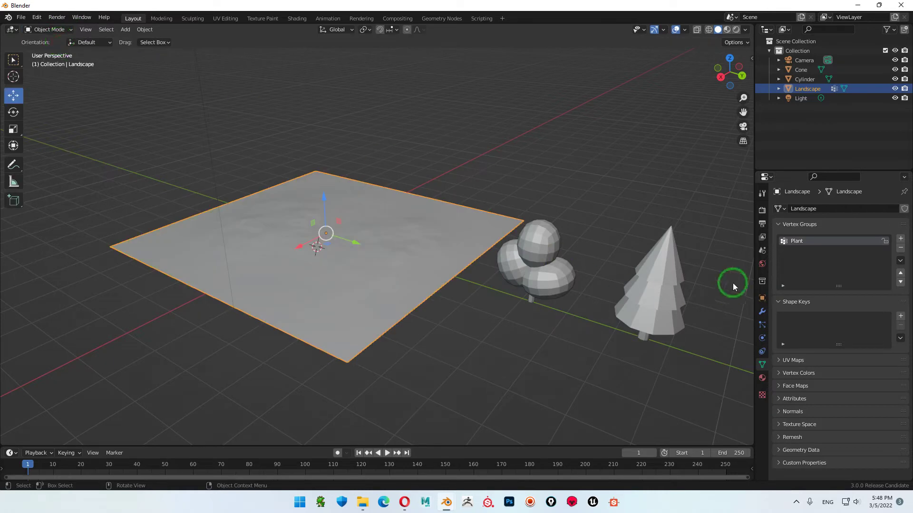
Add a particle system to the Landscape and name both the system and its settings 'Plants'
left_click(763, 325)
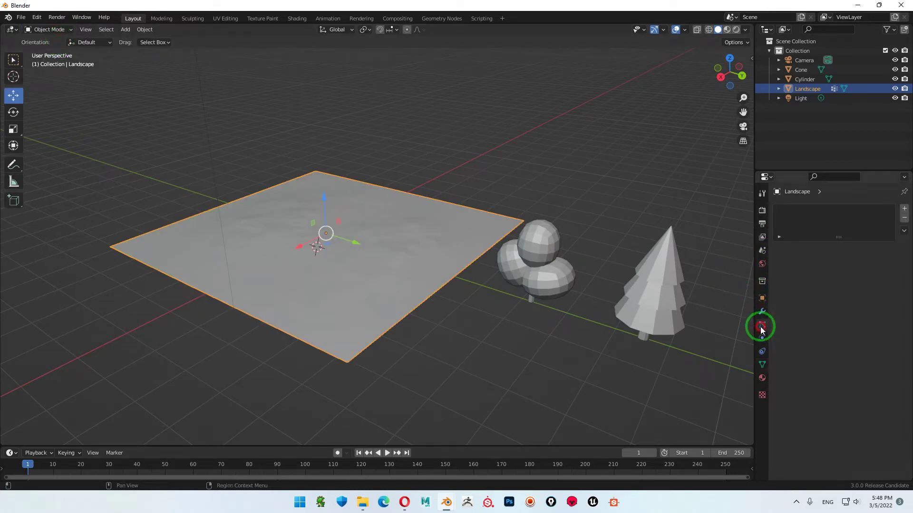
left_click(904, 209)
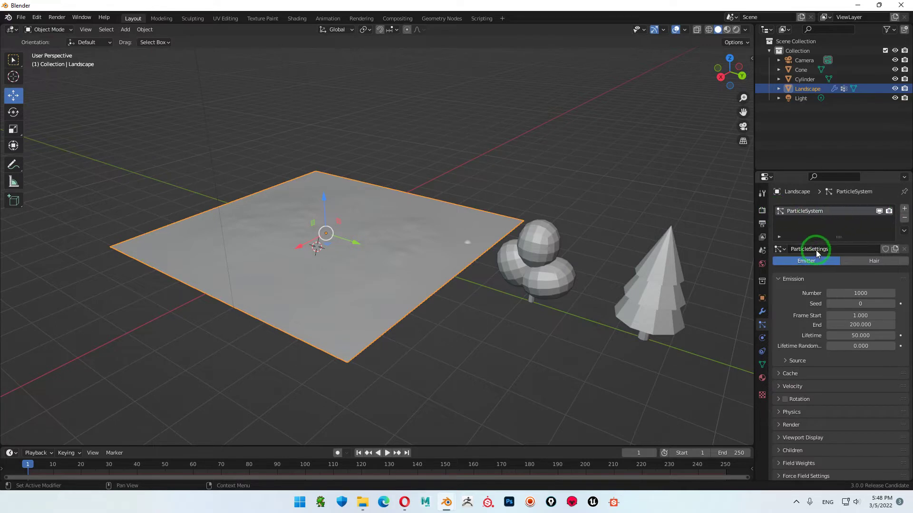
left_click_drag(819, 249, 727, 247)
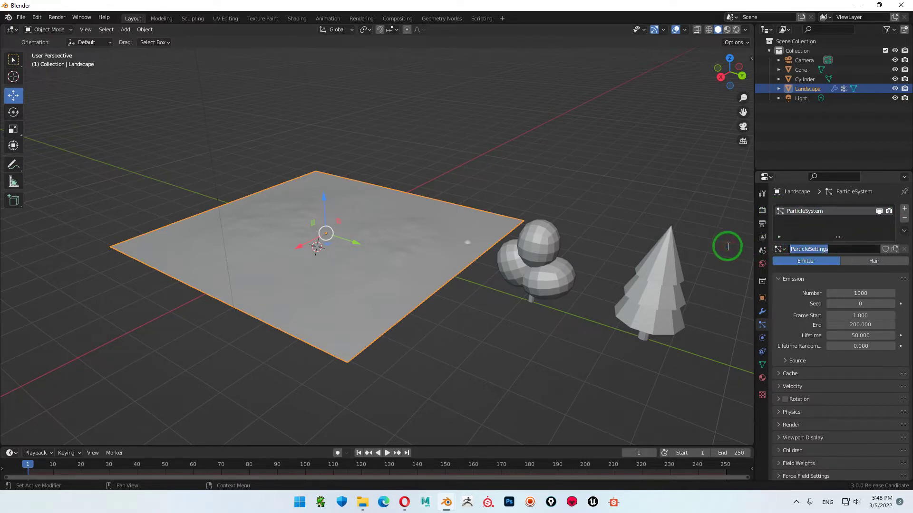
type("Plants")
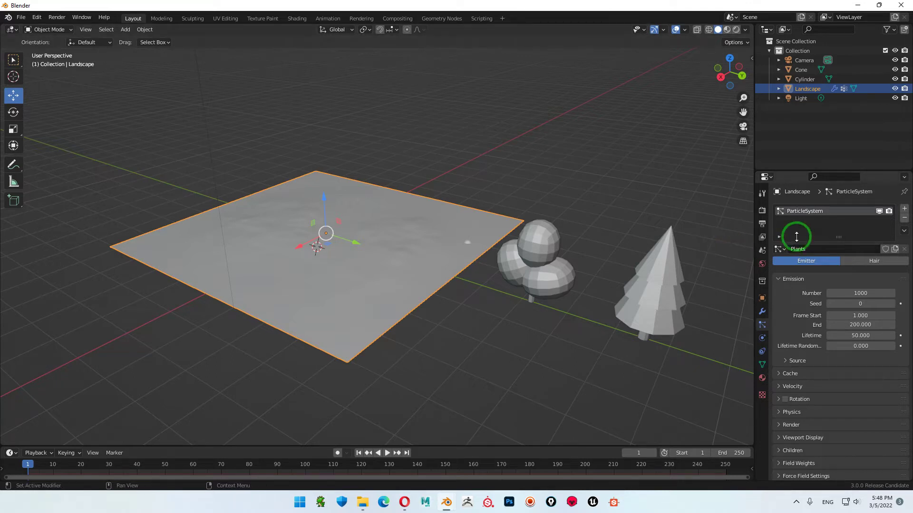
left_click_drag(820, 249, 715, 254)
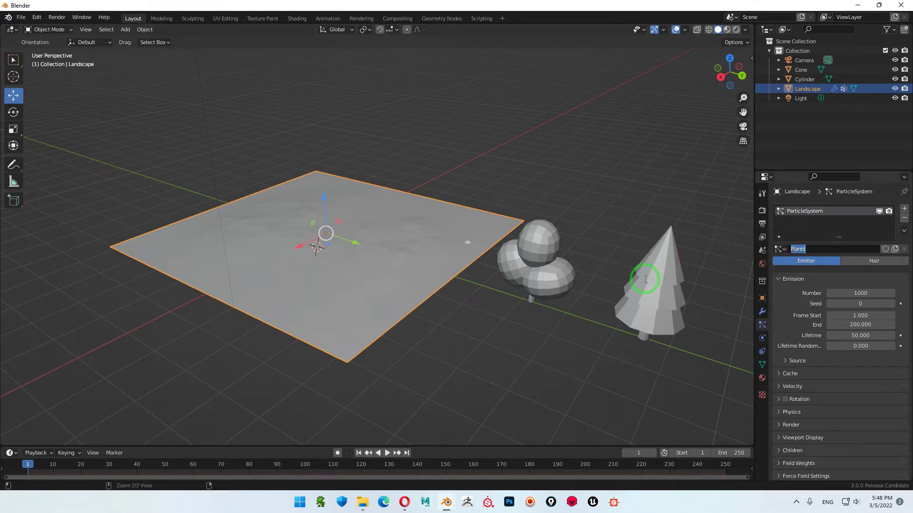
double_click(827, 209)
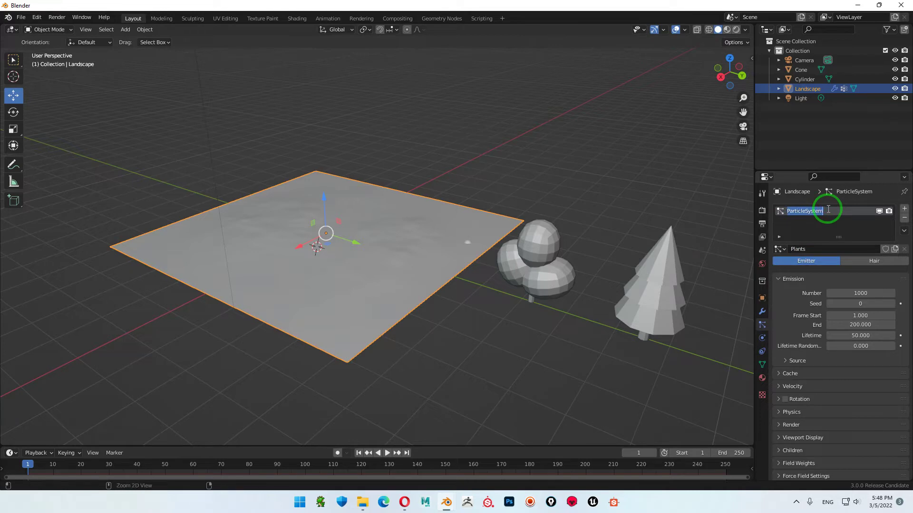
type("Plants")
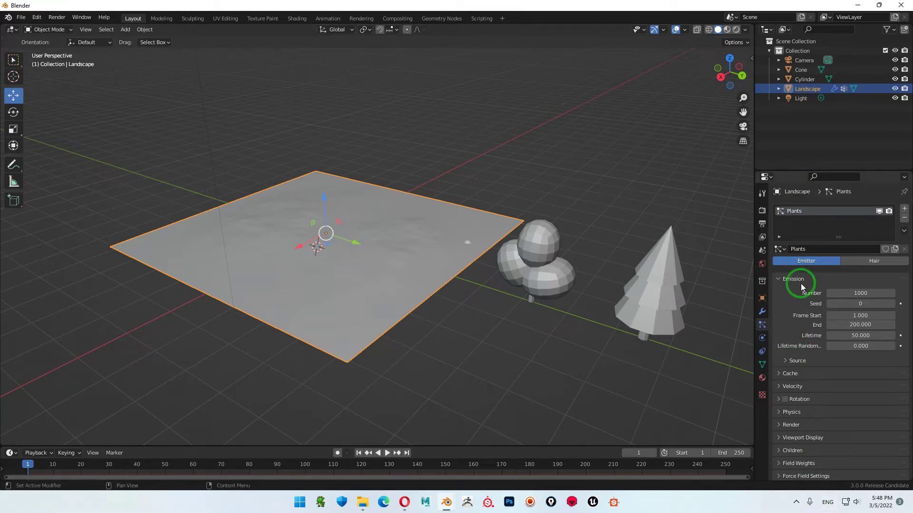
left_click(879, 266)
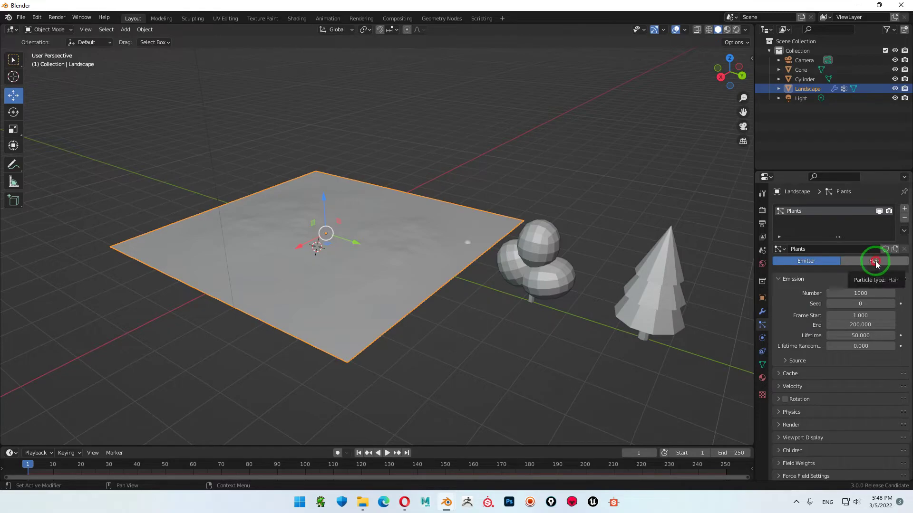
Inspect the hair strands, then set Render As to Object in the Render panel
mouse_move(455, 294)
middle_mouse_down()
mouse_move(388, 318)
mouse_move(425, 301)
middle_mouse_up()
mouse_move(293, 236)
middle_mouse_down()
mouse_move(452, 271)
mouse_move(364, 253)
middle_mouse_up()
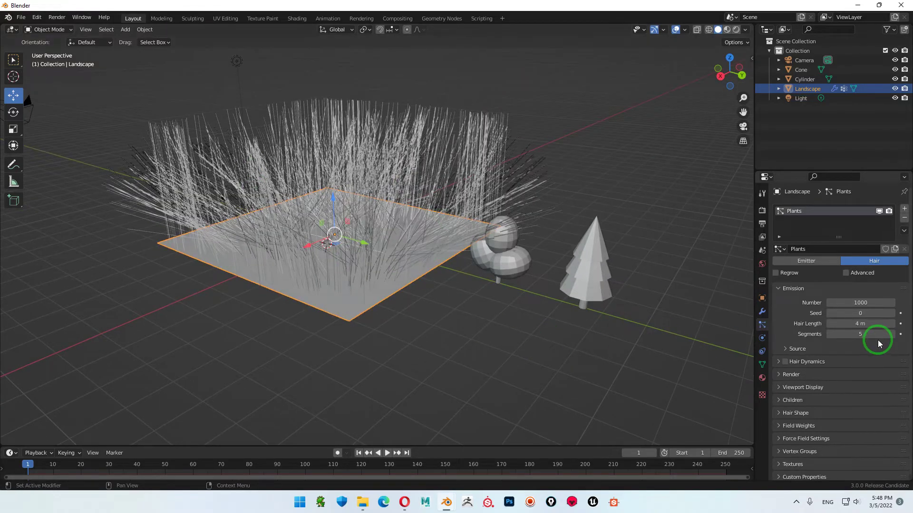
scroll(840, 317, "down", 1)
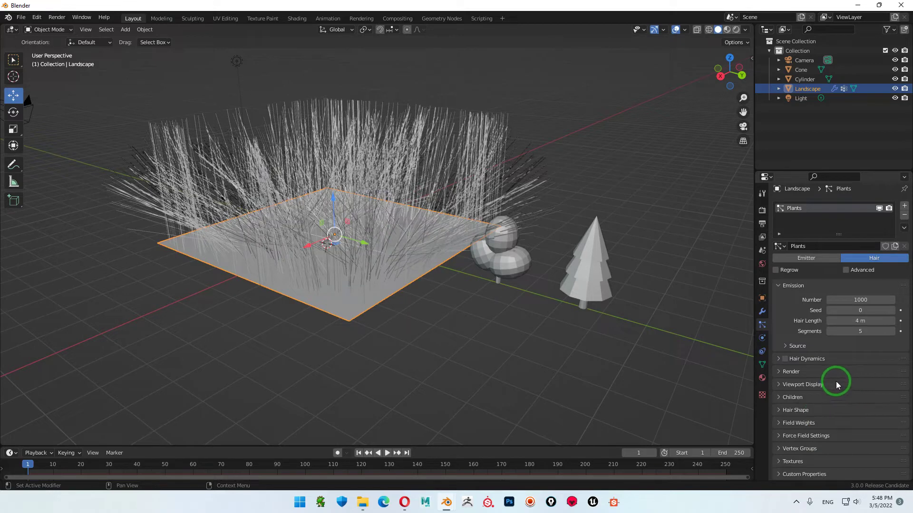
left_click(781, 372)
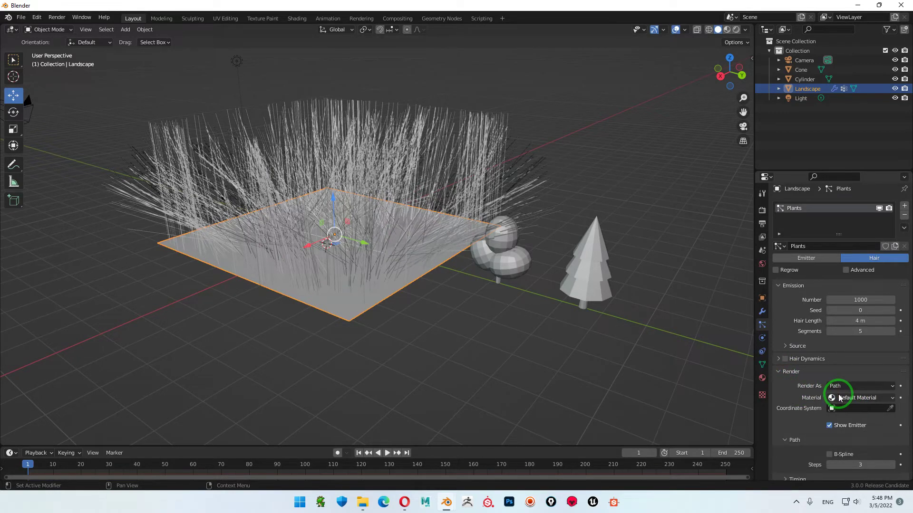
scroll(844, 380, "down", 2)
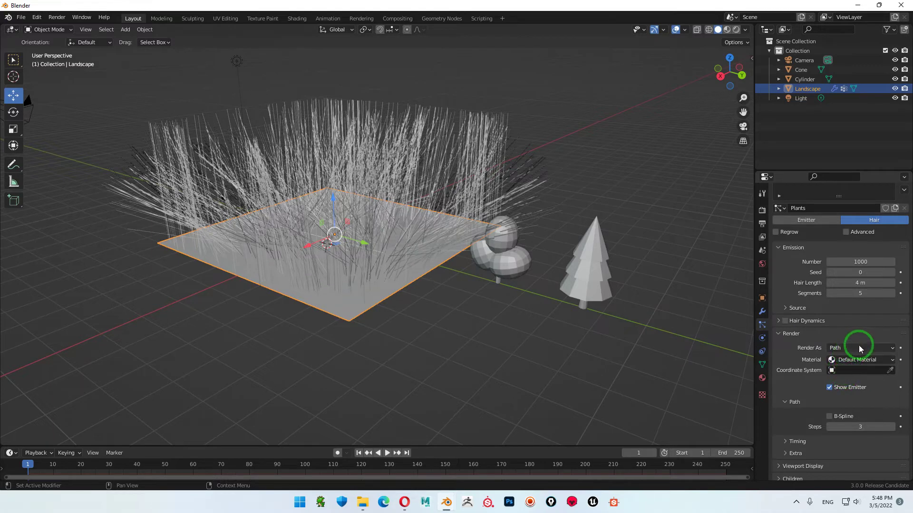
left_click(859, 348)
left_click(846, 381)
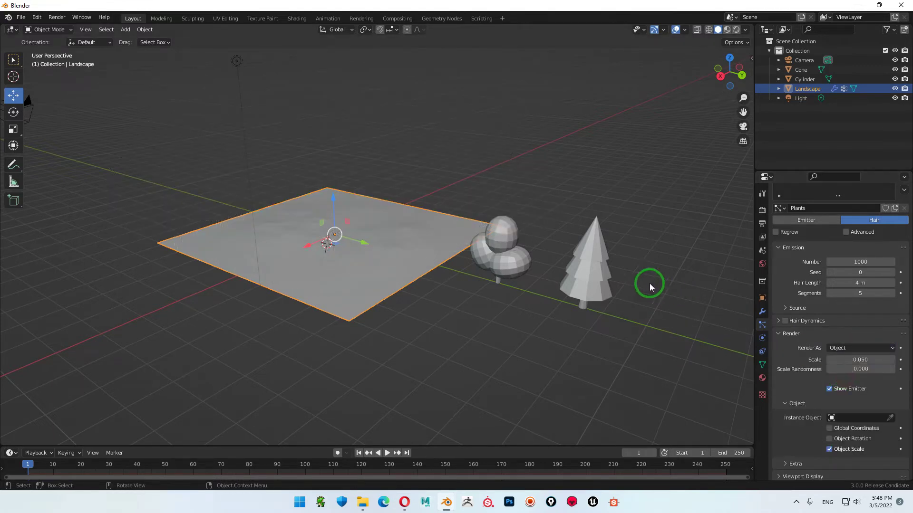
Choose Cone as the instance object and orbit to view the cone-covered landscape
left_click(854, 422)
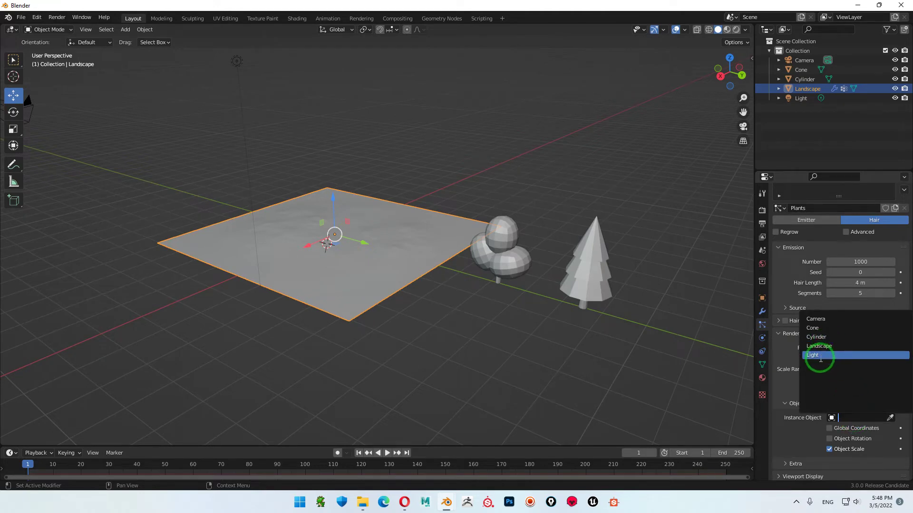
left_click(823, 327)
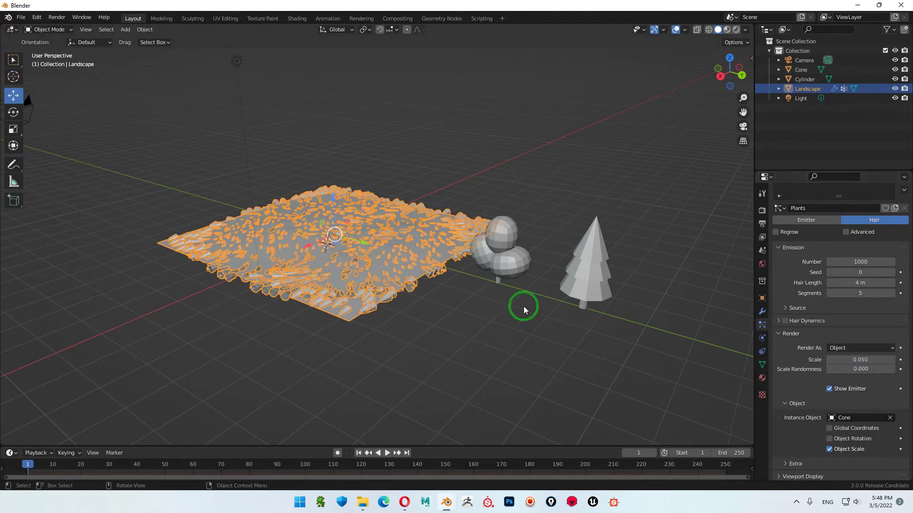
mouse_move(420, 318)
middle_mouse_down()
mouse_move(429, 268)
mouse_move(417, 319)
mouse_move(551, 336)
mouse_move(576, 317)
mouse_move(515, 321)
mouse_move(560, 314)
middle_mouse_up()
scroll(428, 316, "up", 3)
scroll(516, 322, "down", 3)
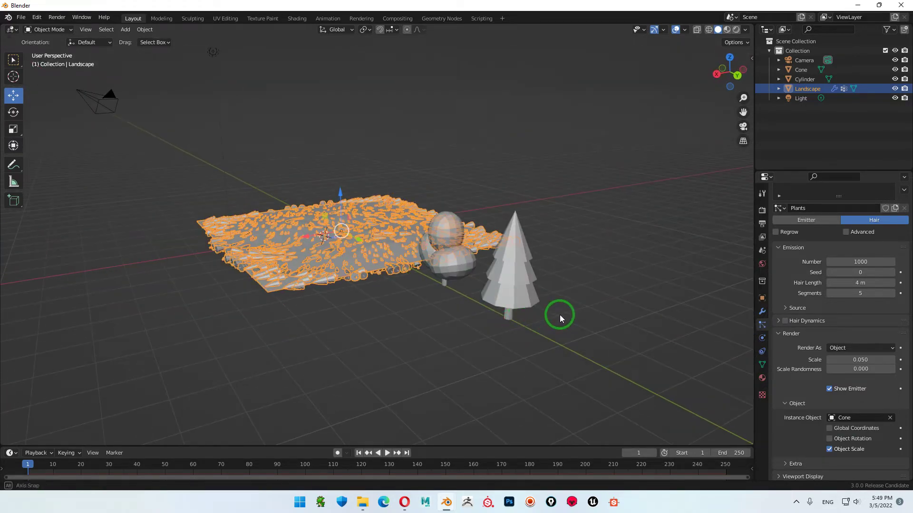
Enable Object Rotation for the Landscape's particle instances and select the Cone tree
left_click(518, 286)
left_click(316, 231)
left_click(829, 352)
scroll(829, 356, "down", 2)
scroll(829, 366, "down", 2)
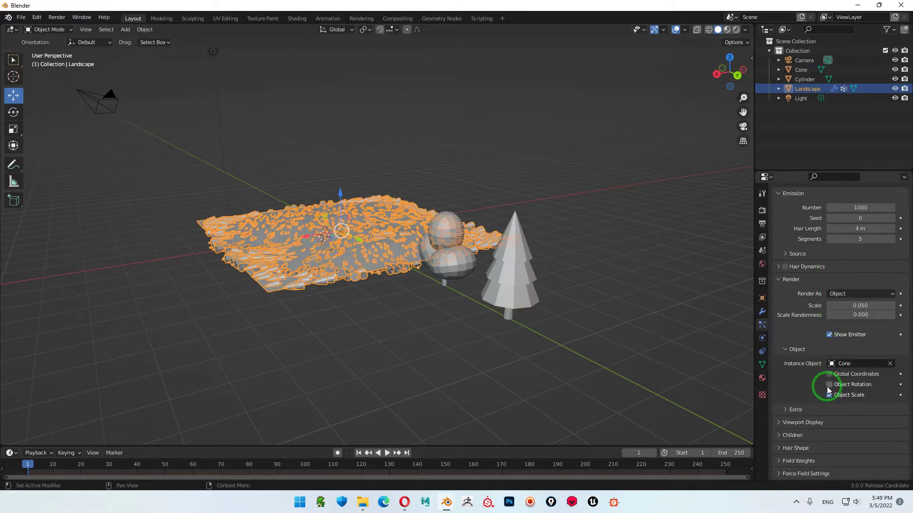
left_click(829, 385)
left_click(535, 285)
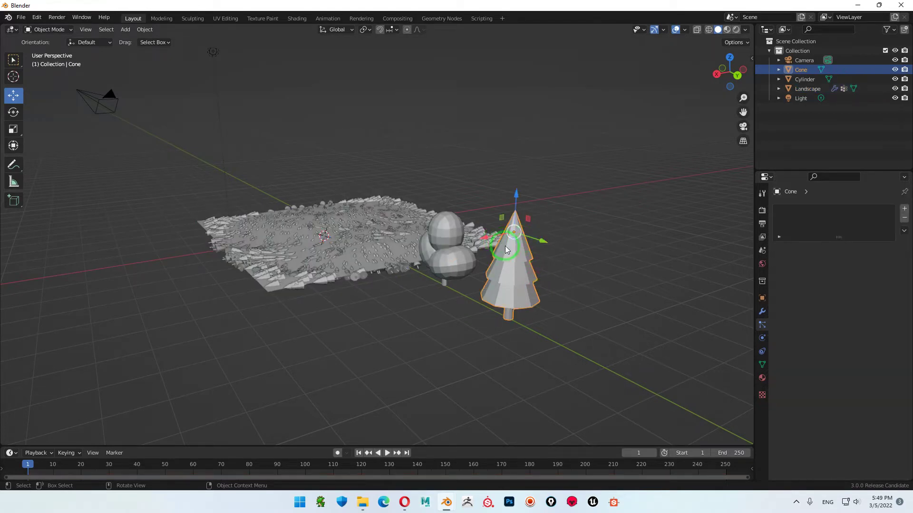
Rotate the Cone tree exactly 90° around the Y axis
key("shift+space")
key("r")
mouse_move(496, 237)
left_mouse_down()
mouse_move(477, 245)
mouse_move(482, 310)
left_mouse_up()
mouse_move(351, 326)
middle_mouse_down()
mouse_move(375, 304)
mouse_move(441, 286)
mouse_move(393, 303)
middle_mouse_up()
scroll(386, 283, "up", 5)
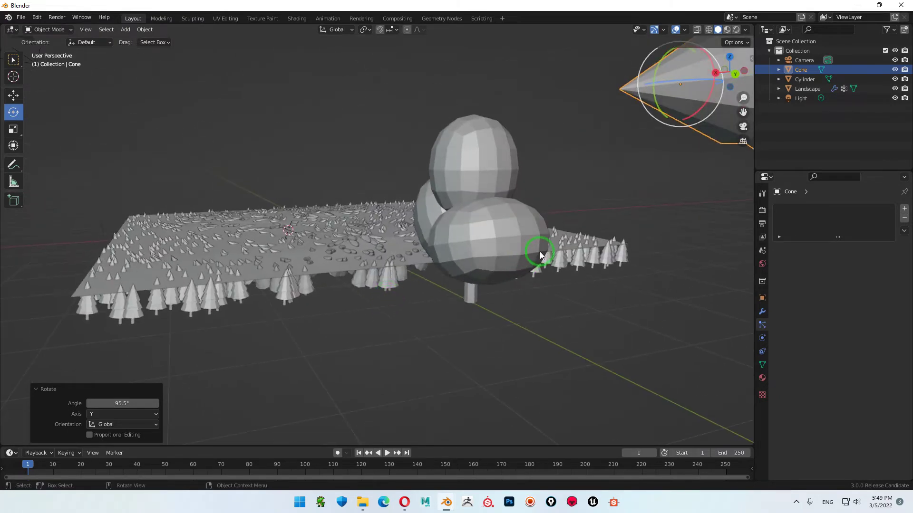
scroll(523, 228, "down", 2)
middle_click_drag(585, 225, 558, 236)
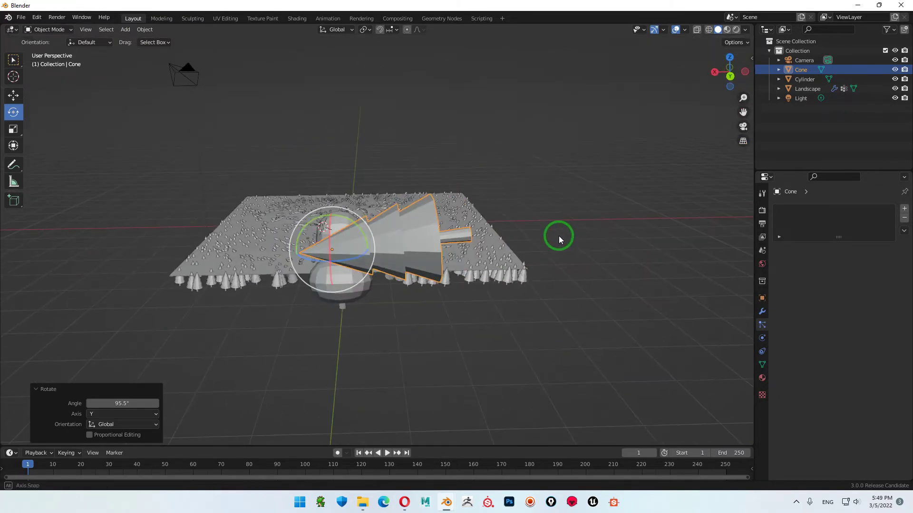
left_click(762, 298)
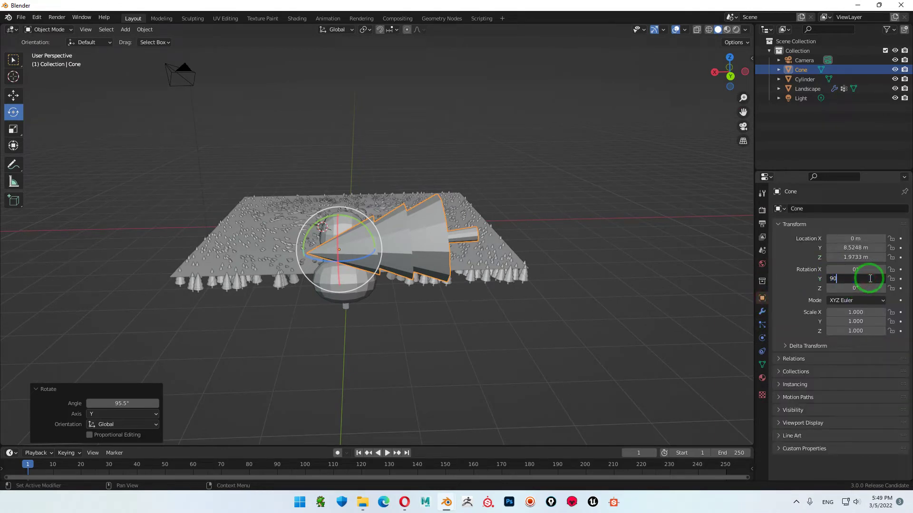
key("Return")
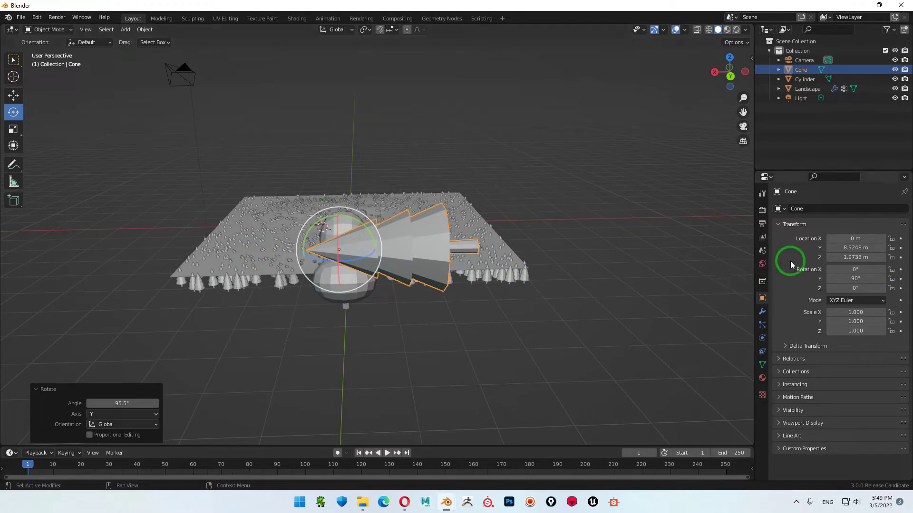
With Affect Only Origins on, shift the Cone's origin −1.9664 m in X, then select the Landscape
left_click(762, 193)
left_click(833, 259)
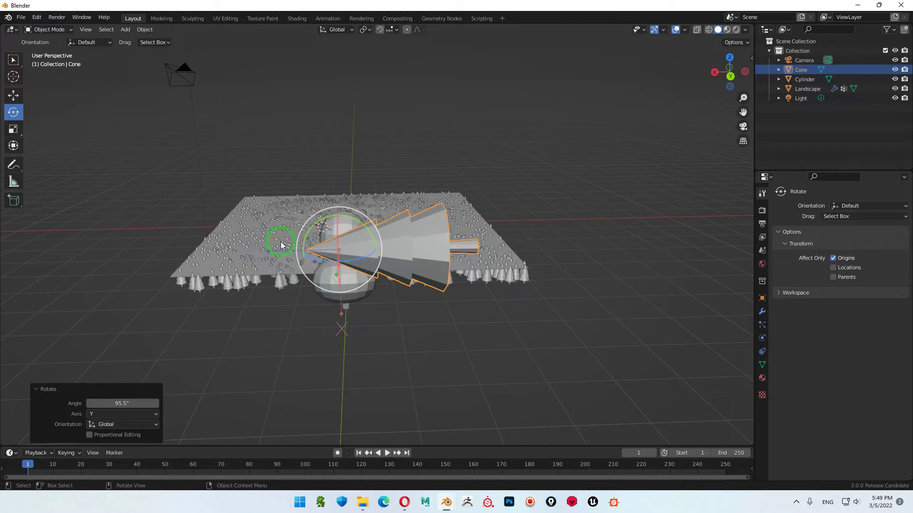
key("shift+space")
key("g")
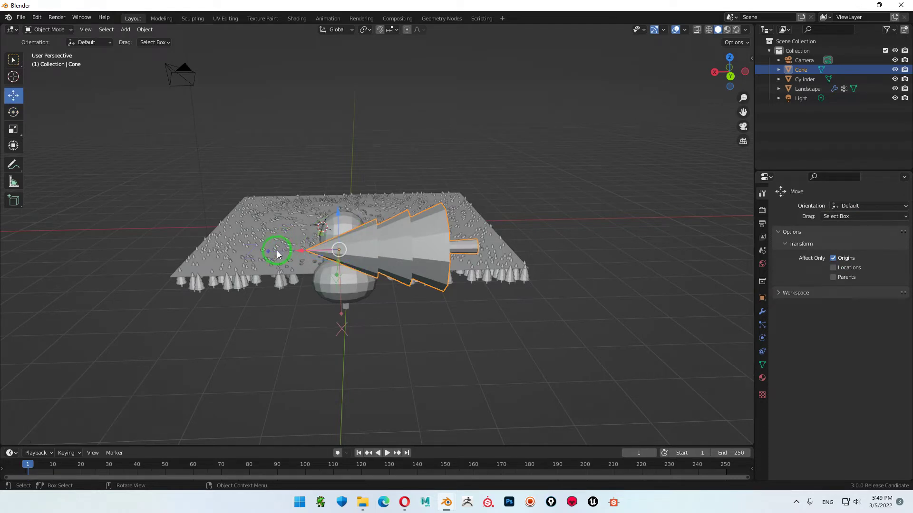
left_click_drag(300, 256, 433, 252)
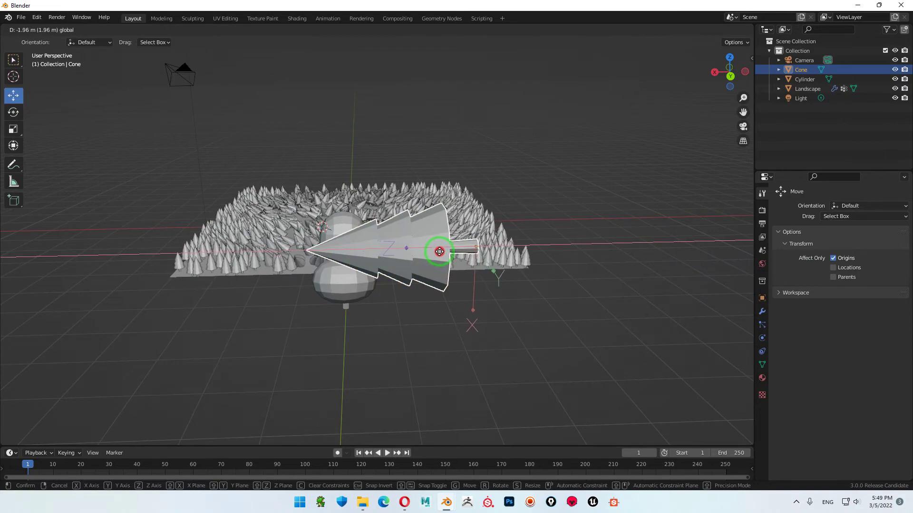
left_click_drag(433, 252, 438, 252)
mouse_move(438, 252)
middle_mouse_down()
mouse_move(393, 346)
mouse_move(493, 334)
middle_mouse_up()
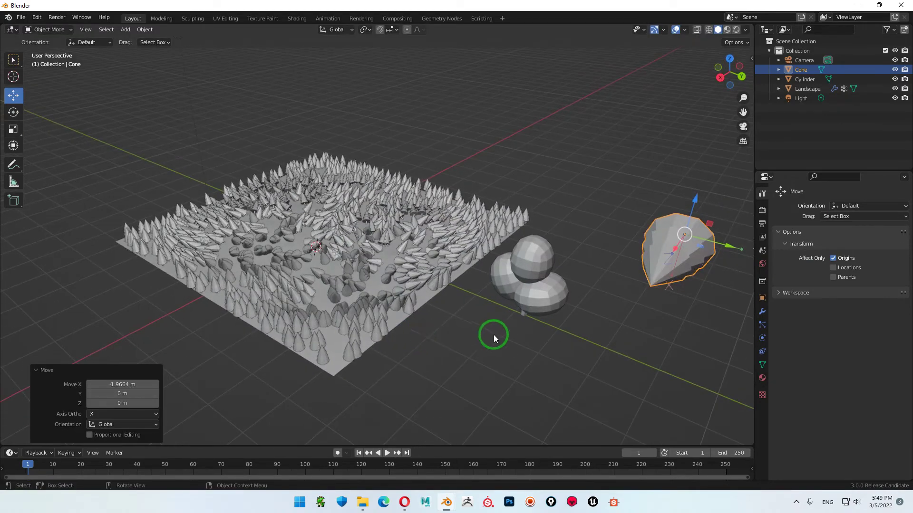
left_click(594, 290)
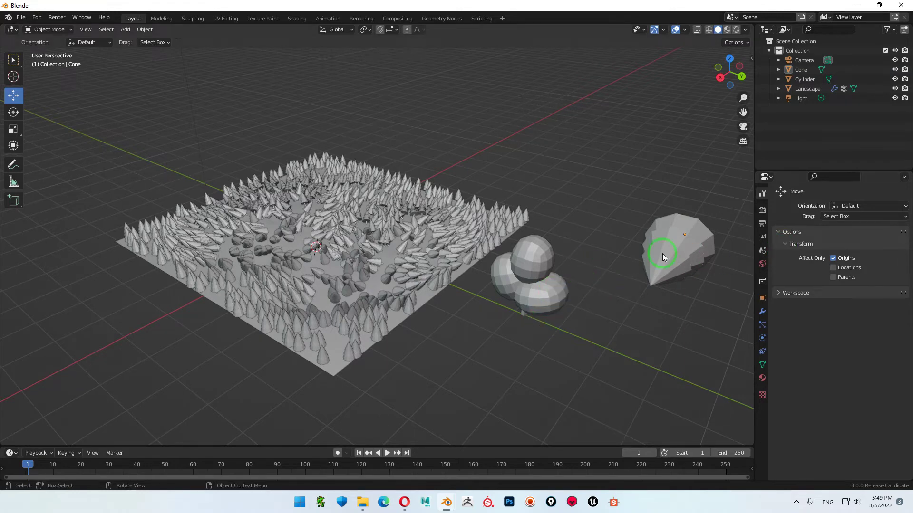
left_click(395, 320)
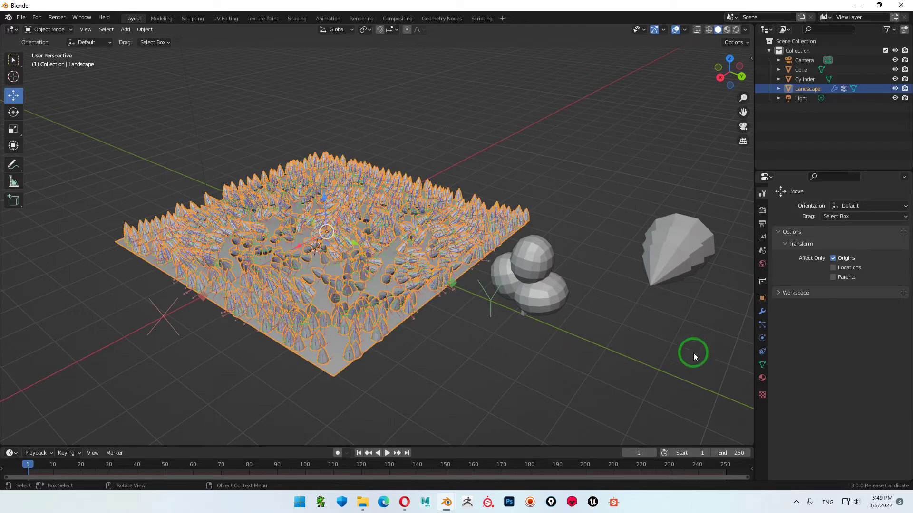
Set the particle Vertex Groups Density to the Plant group
left_click(762, 325)
scroll(800, 341, "down", 2)
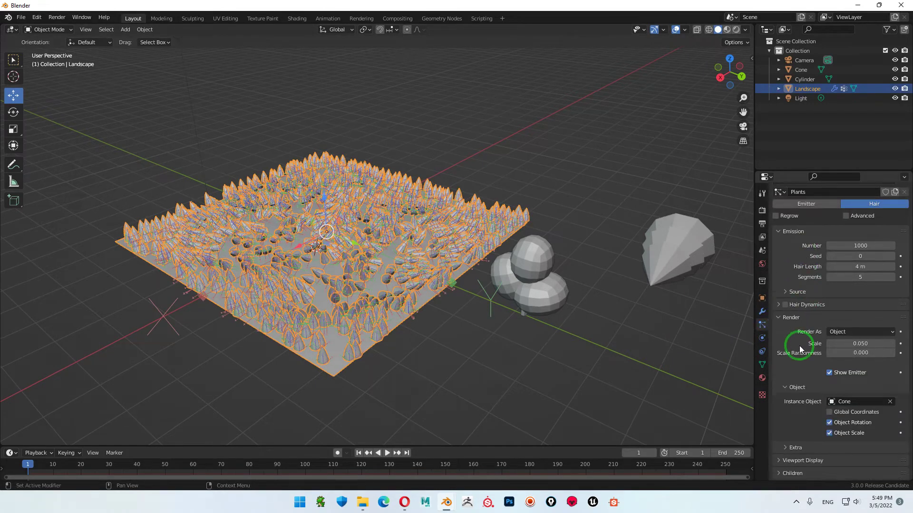
scroll(823, 328, "down", 1)
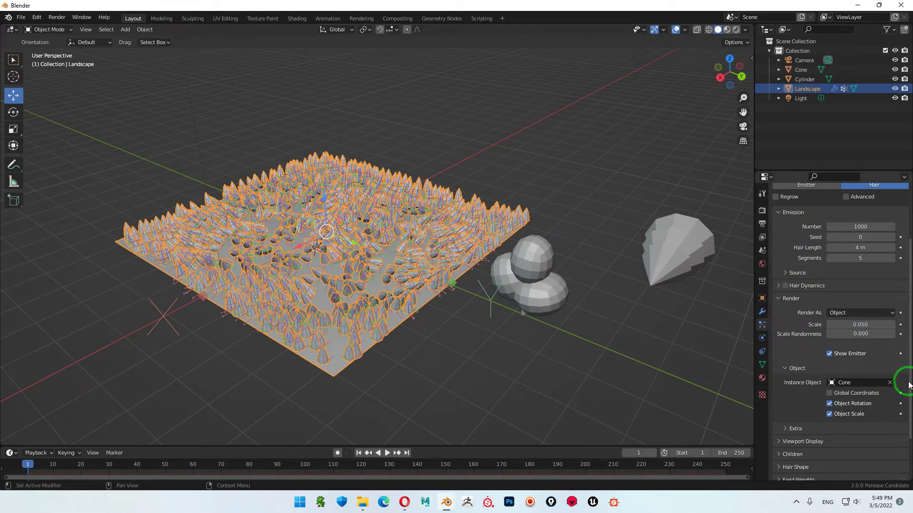
middle_click_drag(455, 363, 435, 362)
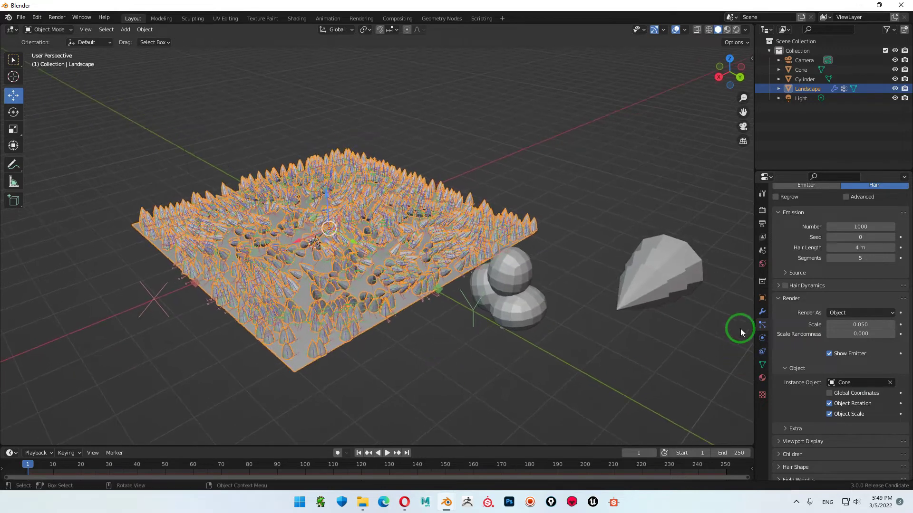
scroll(803, 341, "down", 3)
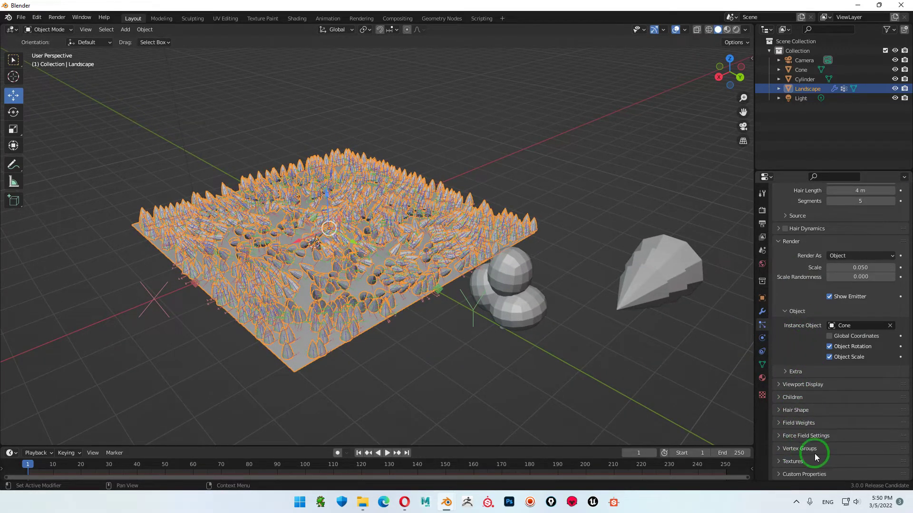
left_click(780, 449)
scroll(814, 408, "down", 1)
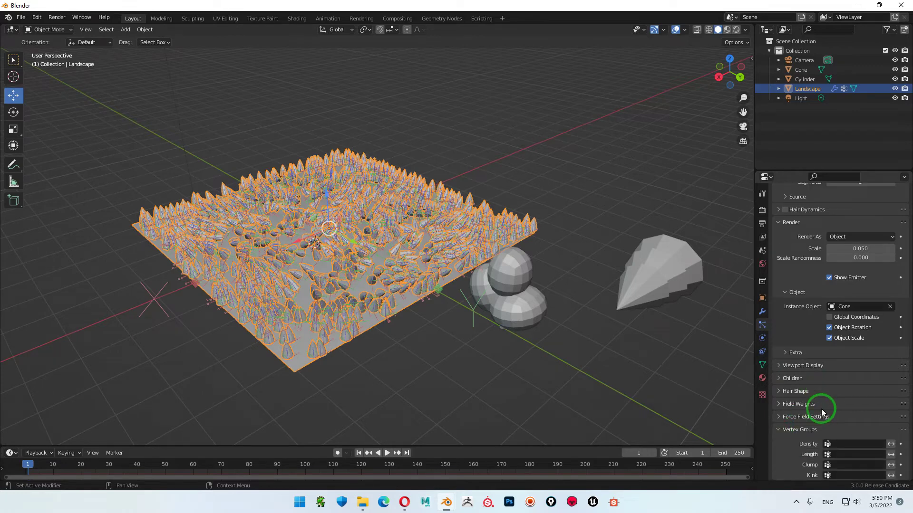
scroll(824, 398, "down", 3)
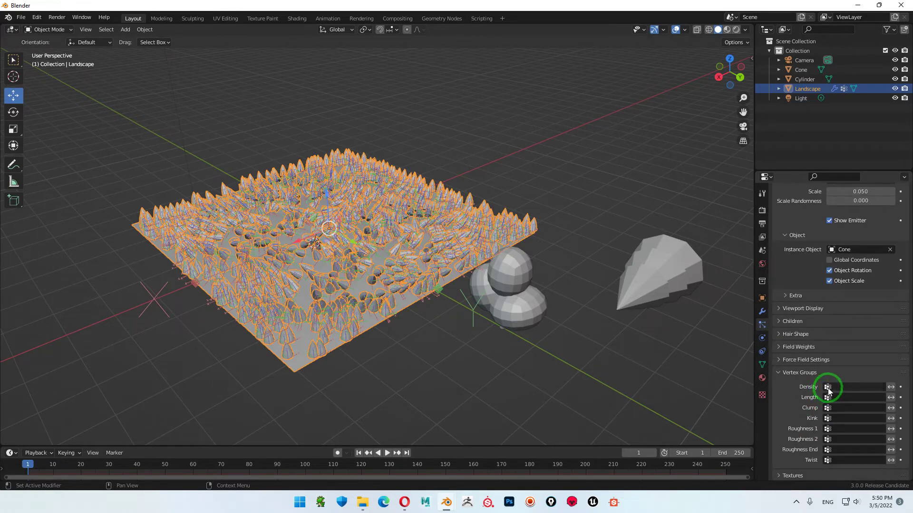
left_click(827, 388)
left_click(813, 290)
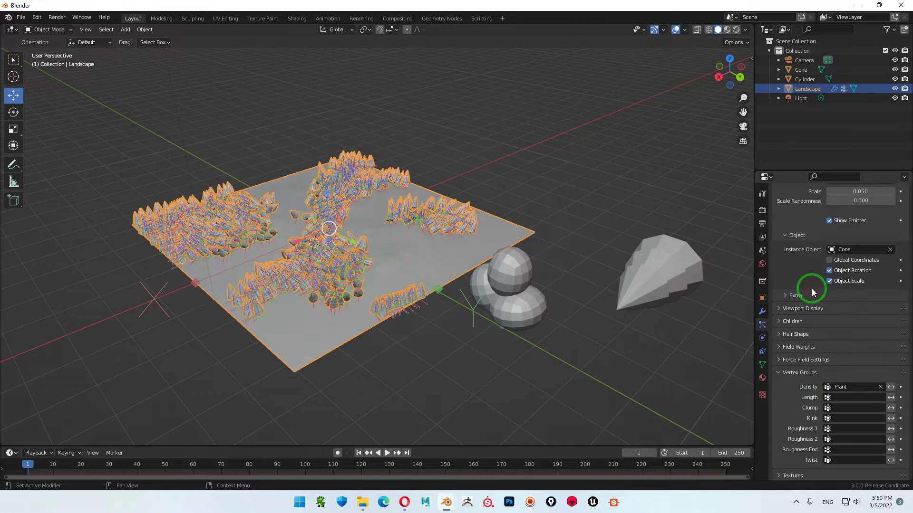
Turn off Affect Only Origins in the tool settings and return to the Plants particle settings
mouse_move(487, 314)
middle_mouse_down()
mouse_move(416, 362)
mouse_move(402, 338)
middle_mouse_up()
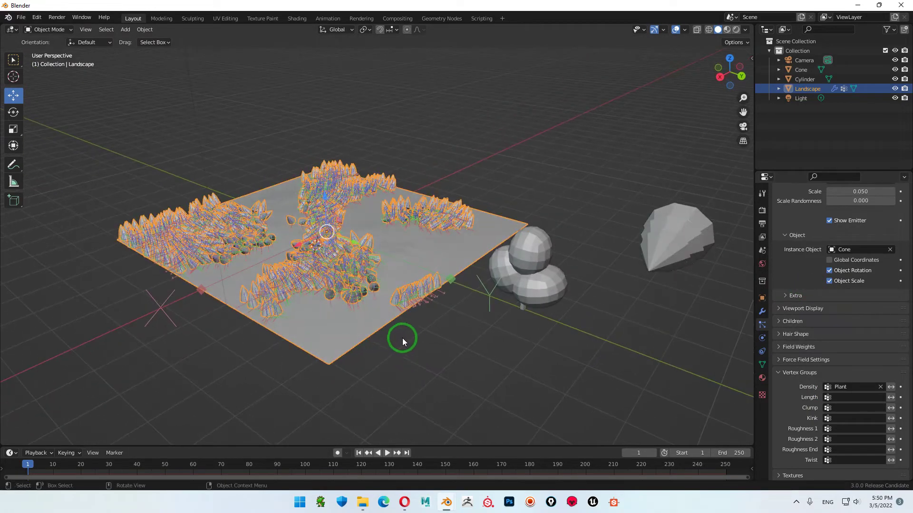
scroll(402, 338, "up", 2)
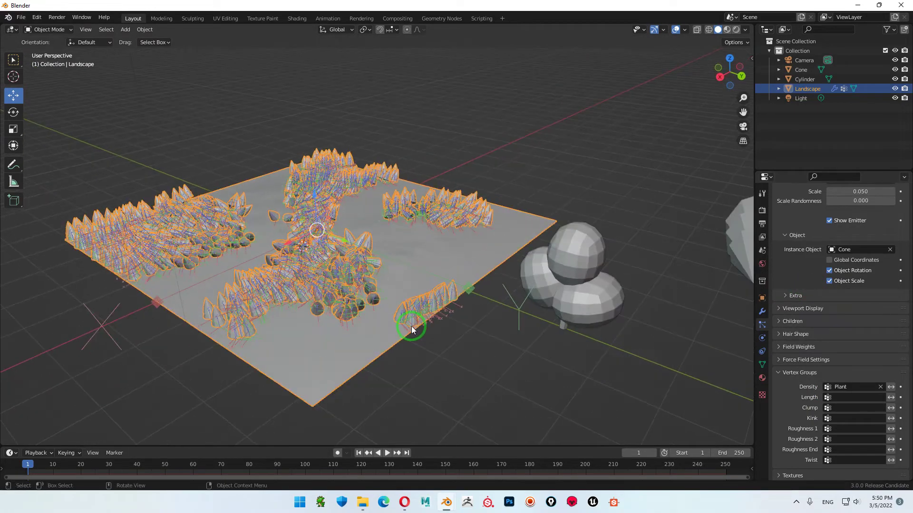
left_click(762, 195)
left_click(832, 258)
mouse_move(497, 340)
middle_mouse_down()
mouse_move(527, 335)
mouse_move(498, 355)
middle_mouse_up()
scroll(510, 344, "up", 2)
scroll(415, 338, "up", 1)
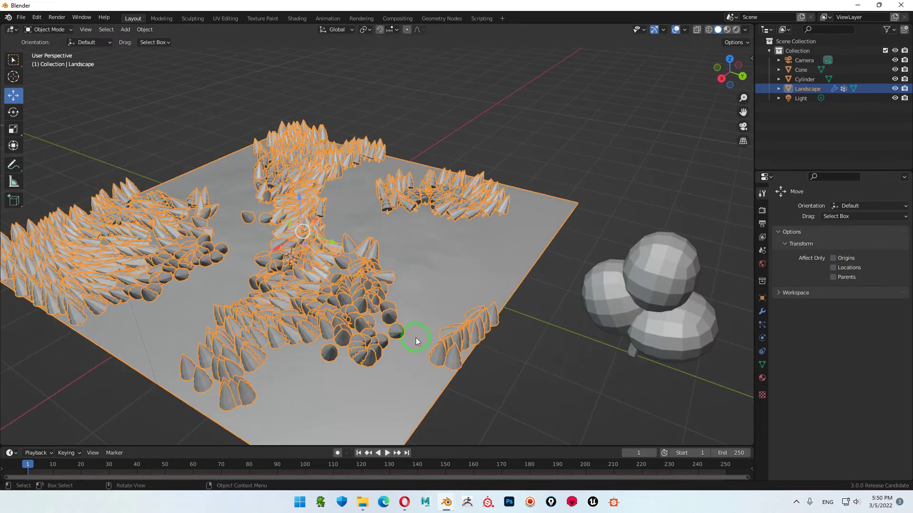
mouse_move(181, 219)
middle_mouse_down()
mouse_move(211, 236)
mouse_move(149, 248)
mouse_move(159, 245)
middle_mouse_up()
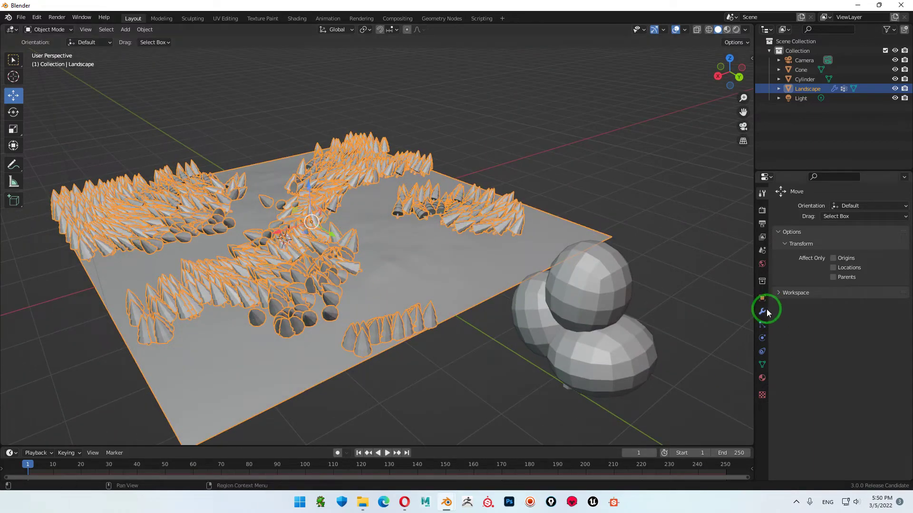
left_click(762, 325)
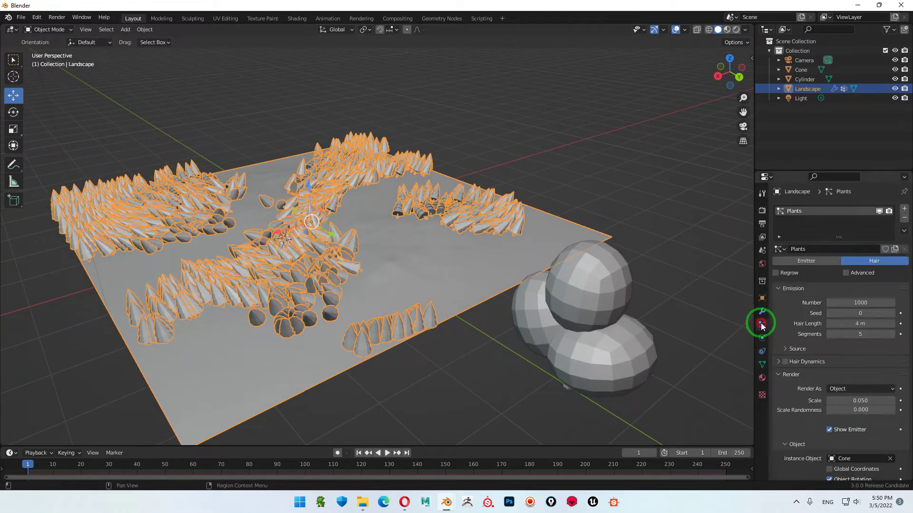
Set the Render Scale Randomness to 0.925 and the particle Scale to 0.010
scroll(792, 342, "down", 3)
scroll(799, 333, "down", 2)
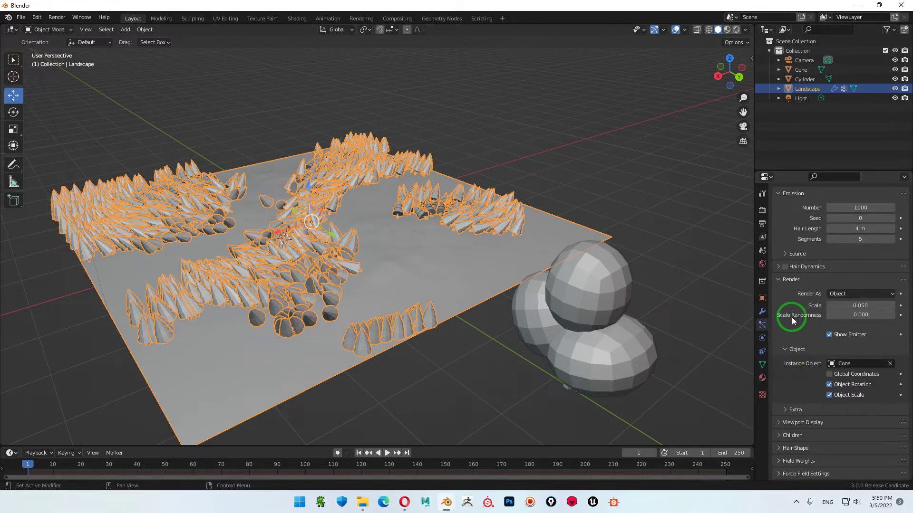
left_click_drag(838, 316, 908, 313)
left_click_drag(7, 311, 902, 314)
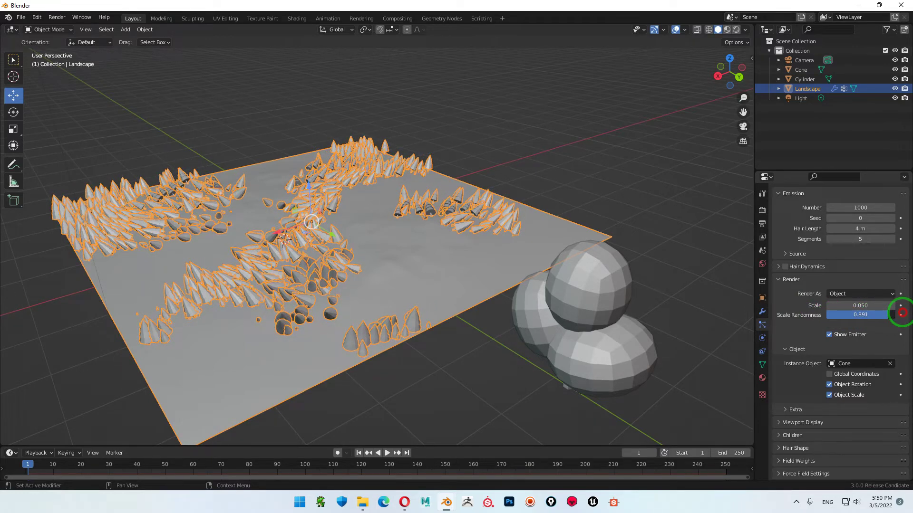
middle_click_drag(666, 314, 507, 292)
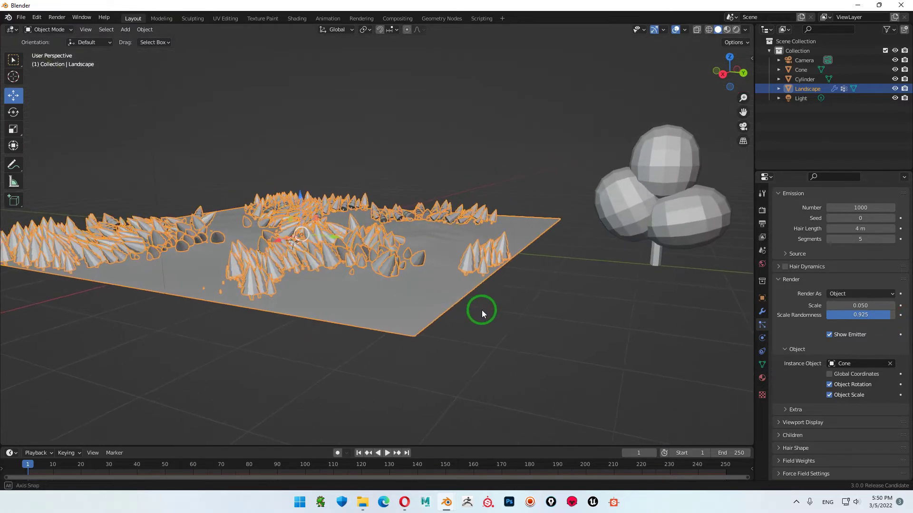
middle_click_drag(374, 240, 547, 271)
left_click_drag(866, 305, 861, 306)
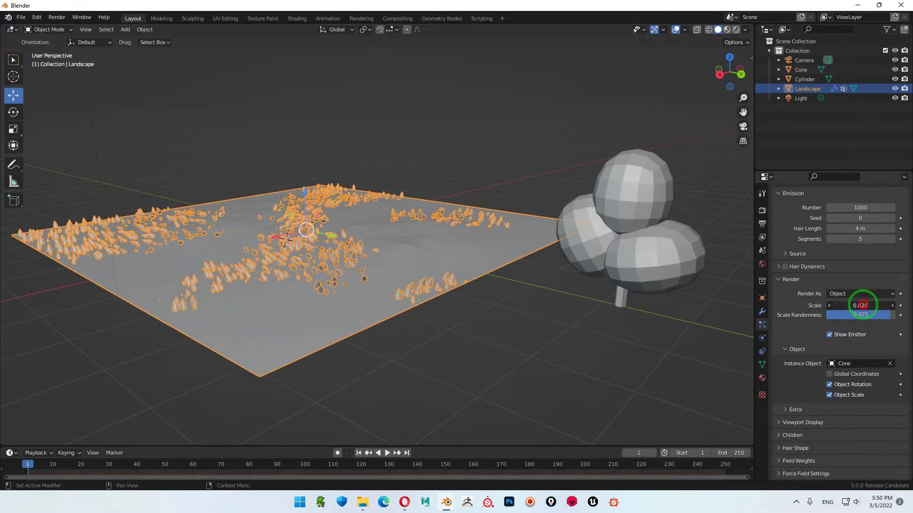
Toggle Object Rotation on the cone instances and begin editing the Emission Number
mouse_move(315, 342)
middle_mouse_down()
mouse_move(419, 317)
mouse_move(385, 321)
middle_mouse_up()
scroll(343, 333, "up", 3)
scroll(366, 321, "up", 2)
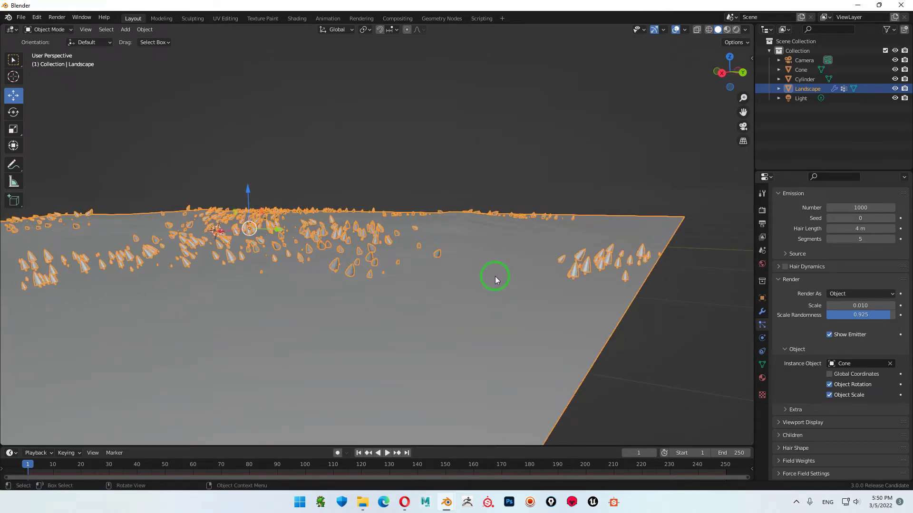
left_click(830, 385)
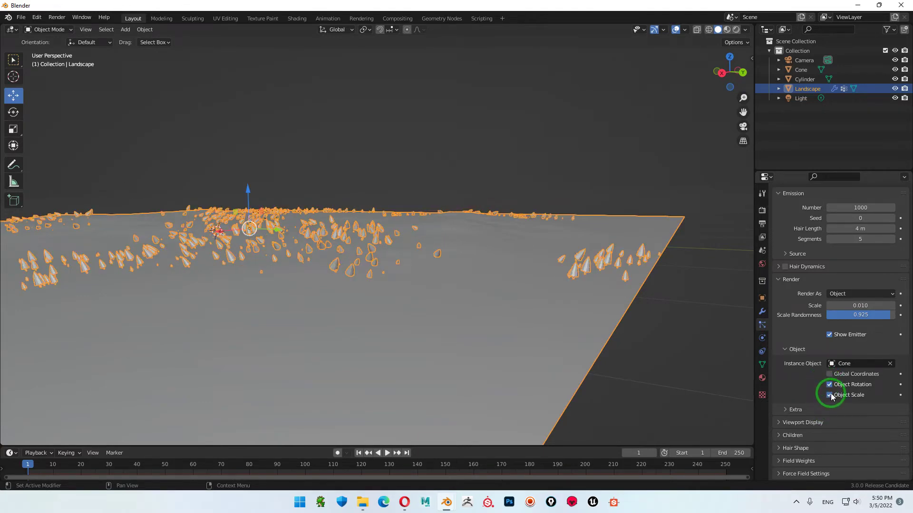
mouse_move(380, 254)
middle_mouse_down()
mouse_move(418, 259)
mouse_move(402, 251)
mouse_move(394, 265)
middle_mouse_up()
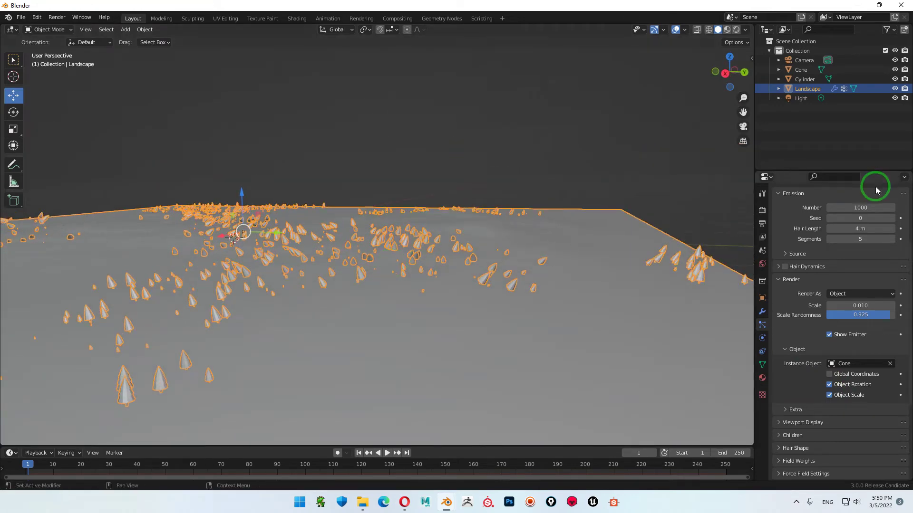
left_click(858, 207)
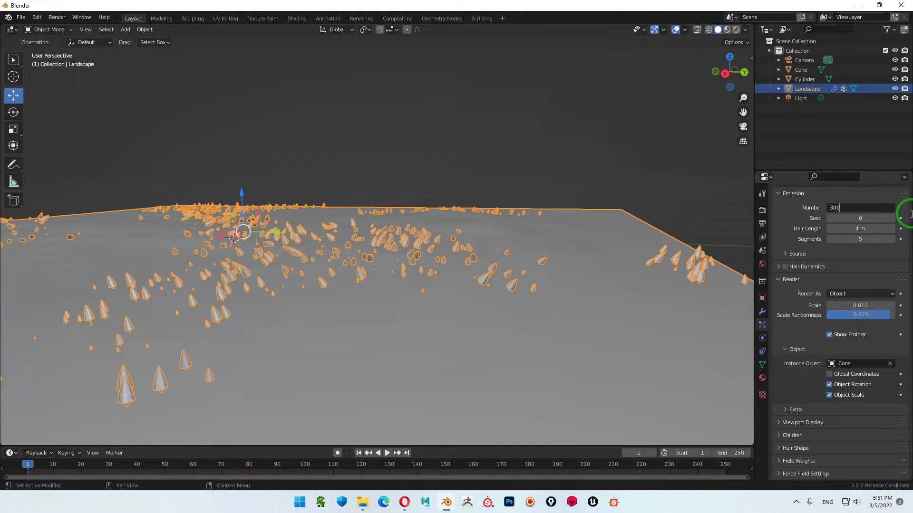
Set the Emission Number to 3000, inspect the cone field, and reselect the Landscape
type("0")
key("Return")
mouse_move(296, 319)
middle_mouse_down()
mouse_move(303, 322)
mouse_move(295, 326)
mouse_move(399, 283)
mouse_move(387, 292)
mouse_move(450, 276)
mouse_move(430, 275)
middle_mouse_up()
left_click(617, 328)
mouse_move(617, 328)
middle_mouse_down()
mouse_move(414, 295)
mouse_move(364, 317)
mouse_move(433, 350)
mouse_move(493, 309)
mouse_move(428, 288)
middle_mouse_up()
middle_click_drag(400, 300, 434, 298)
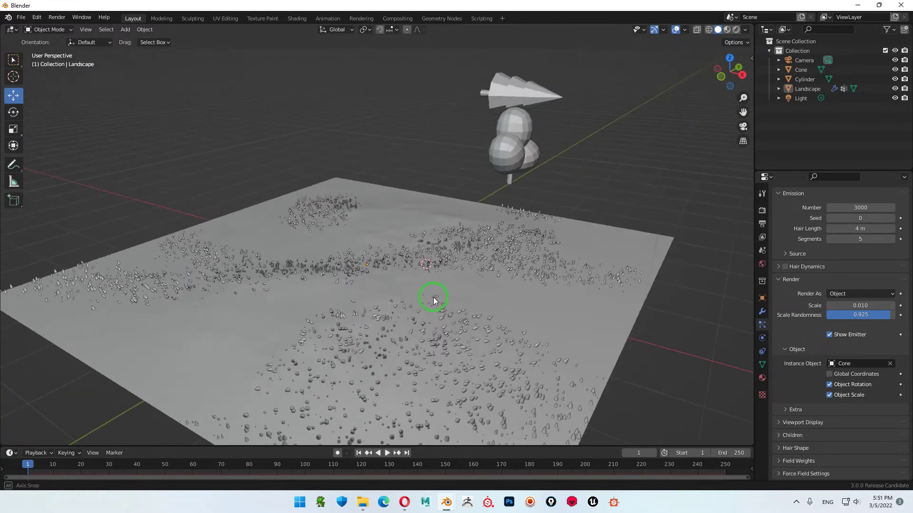
left_click(588, 316)
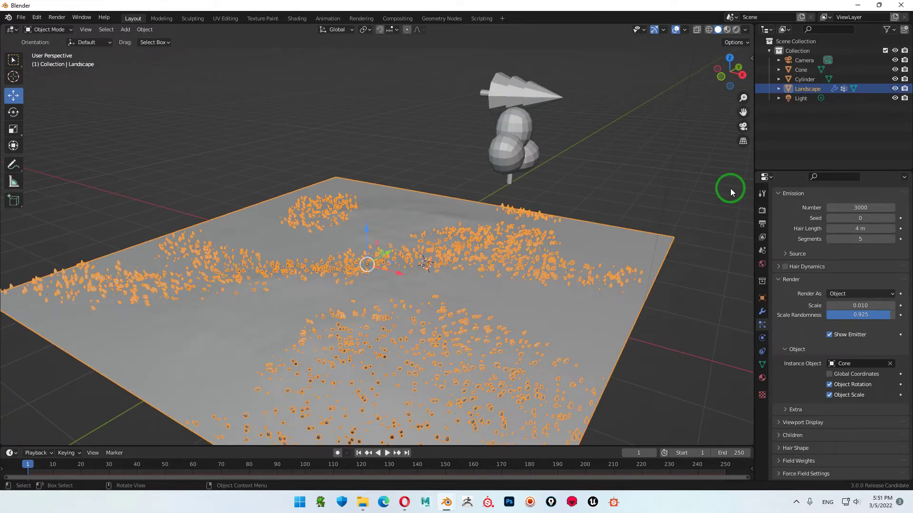
Apply the Landscape's scale with Ctrl+A, then deselect it and inspect the taller trees
key("ctrl+a")
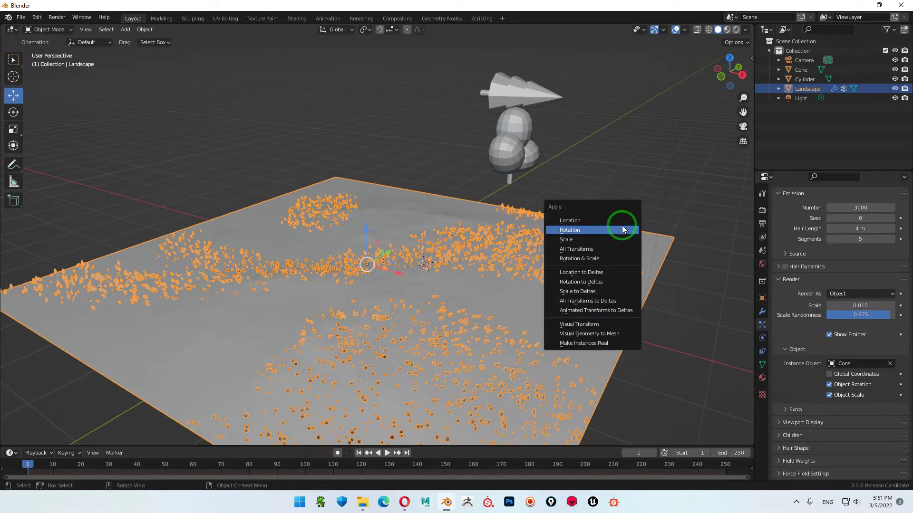
left_click(620, 240)
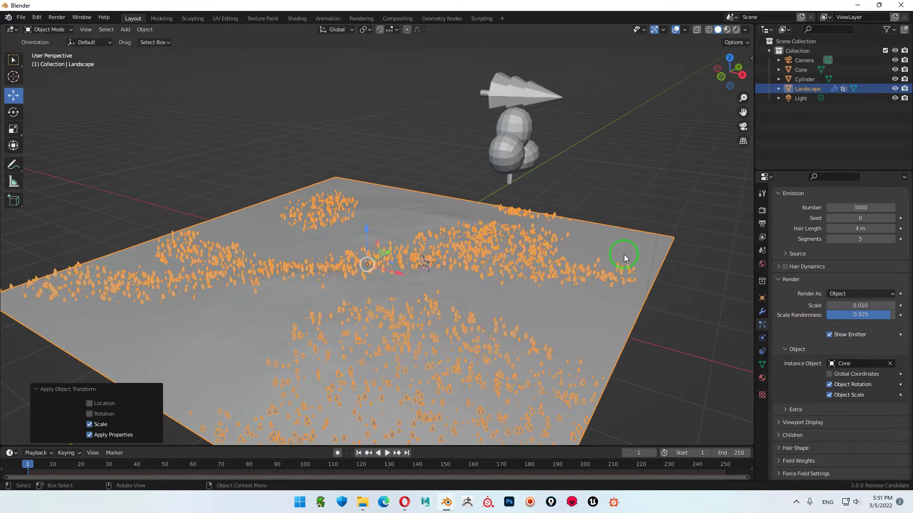
left_click(551, 360)
mouse_move(623, 255)
middle_mouse_down()
mouse_move(554, 361)
mouse_move(407, 325)
mouse_move(427, 309)
mouse_move(459, 309)
mouse_move(432, 281)
middle_mouse_up()
scroll(391, 299, "up", 3)
scroll(440, 263, "down", 4)
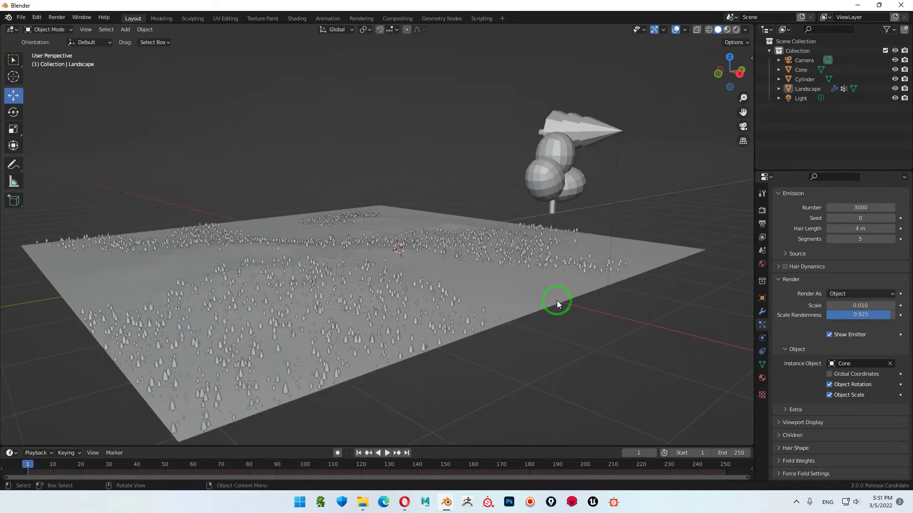
Raise the Emission Number of the Plants particles to 6000
middle_click_drag(555, 301, 483, 318)
scroll(409, 297, "up", 5)
middle_click_drag(369, 299, 428, 304)
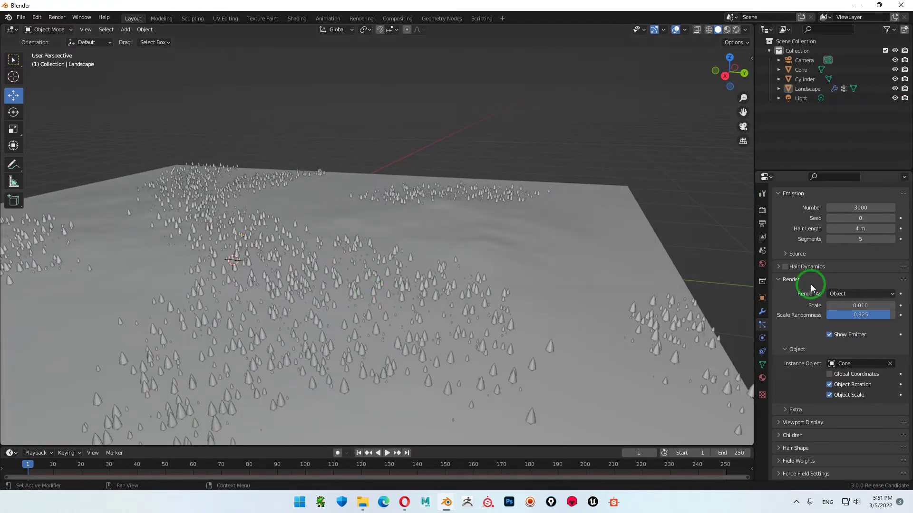
double_click(861, 207)
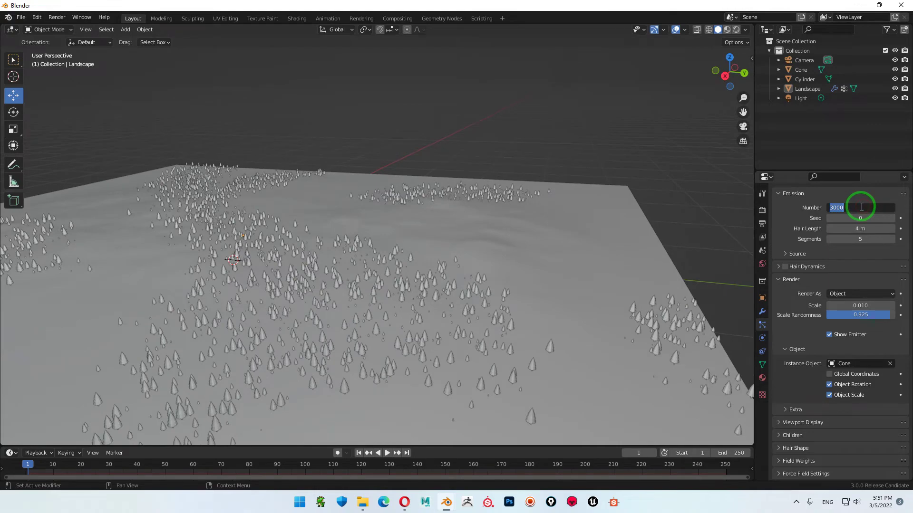
type("6000")
key("Return")
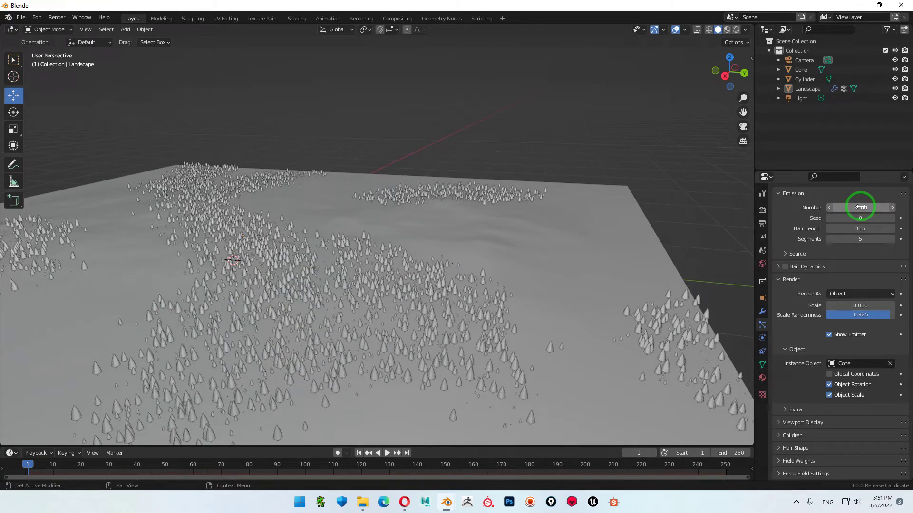
Set the Render Scale Randomness to 1.000
middle_click_drag(512, 264, 355, 315)
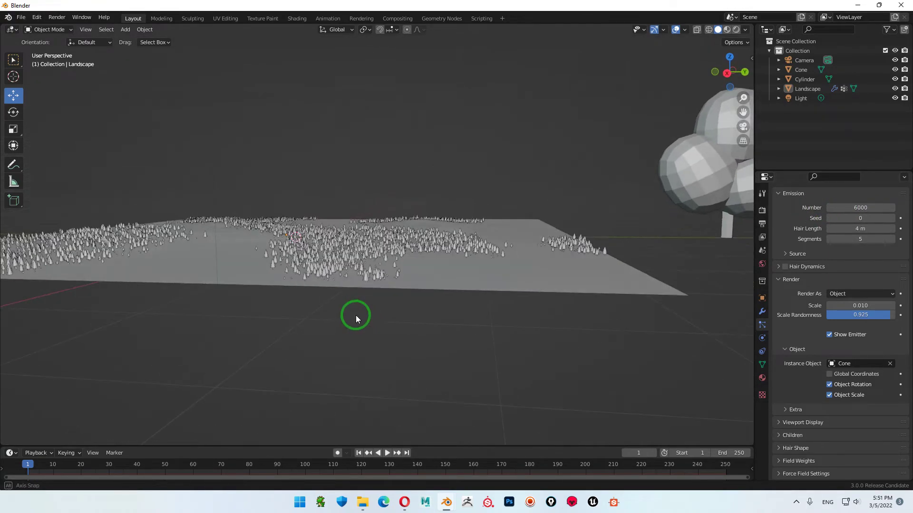
scroll(383, 294, "up", 4)
scroll(324, 292, "up", 2)
scroll(325, 294, "down", 5)
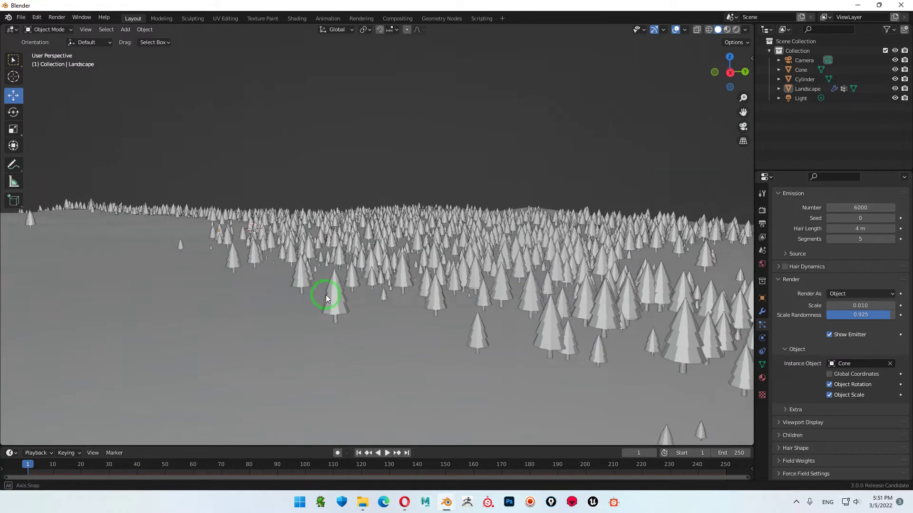
mouse_move(872, 320)
left_mouse_down()
mouse_move(839, 308)
mouse_move(4, 315)
left_mouse_up()
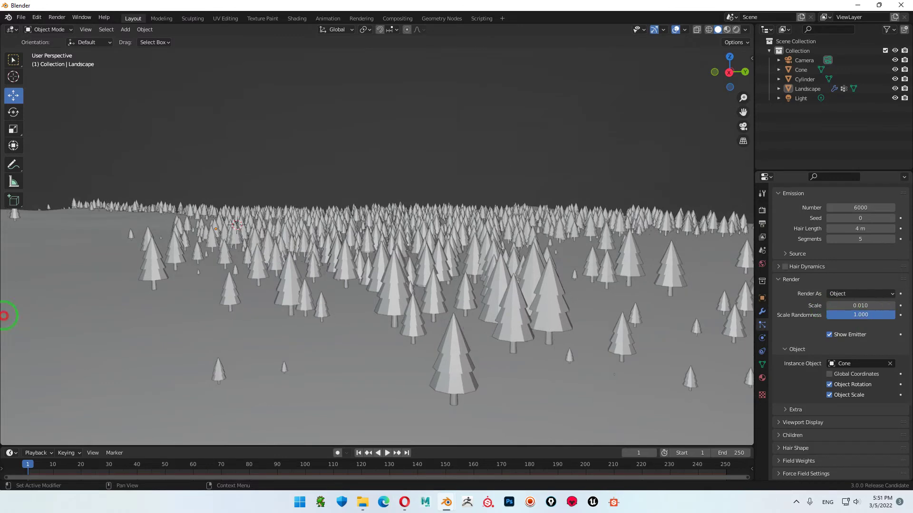
scroll(884, 276, "up", 3)
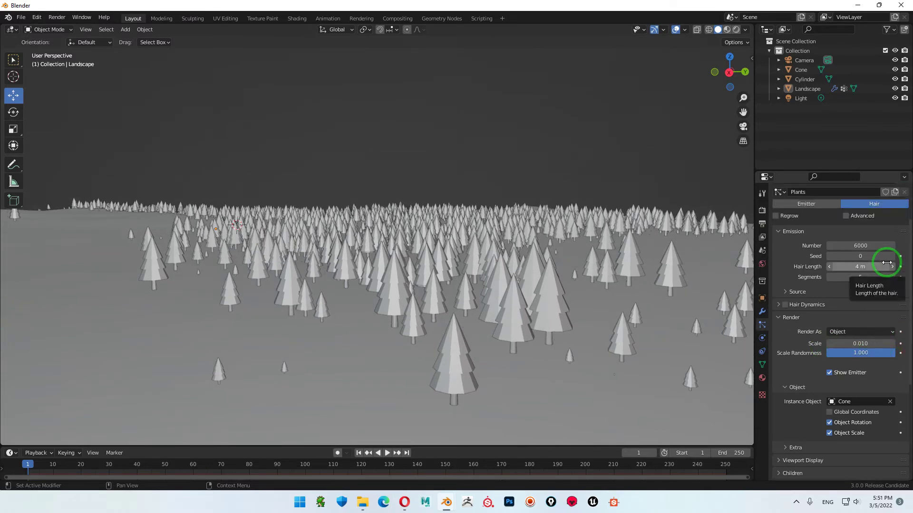
Change the Plants particle seed to 29 to redistribute the 6000 cone trees
left_click(864, 275)
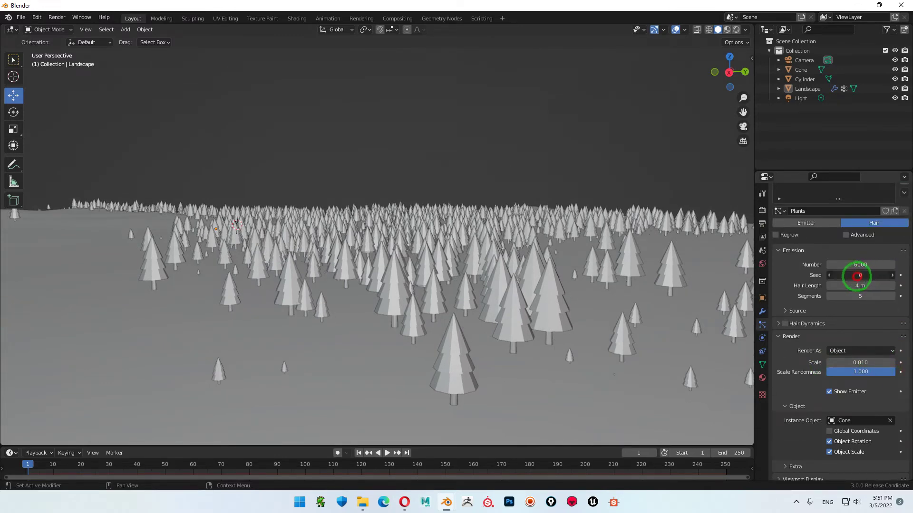
left_click_drag(853, 277, 879, 277)
mouse_move(289, 255)
middle_mouse_down()
mouse_move(384, 251)
mouse_move(380, 260)
middle_mouse_up()
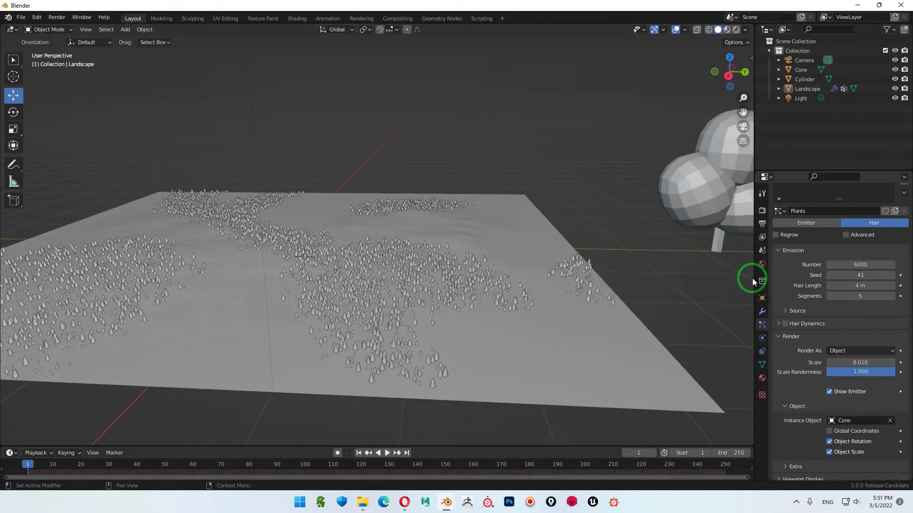
left_click_drag(861, 275, 858, 275)
mouse_move(612, 271)
middle_mouse_down()
mouse_move(415, 304)
mouse_move(421, 297)
middle_mouse_up()
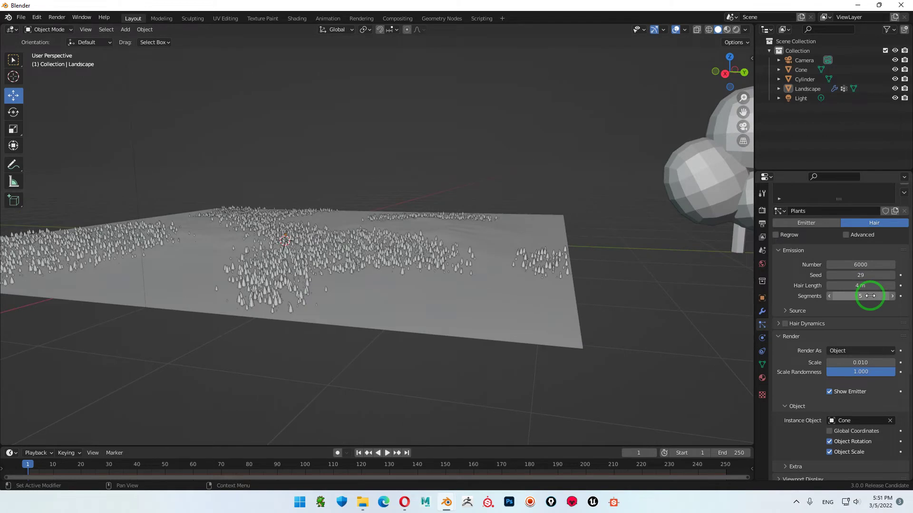
scroll(852, 241, "up", 1)
scroll(799, 342, "down", 2)
scroll(810, 360, "down", 3)
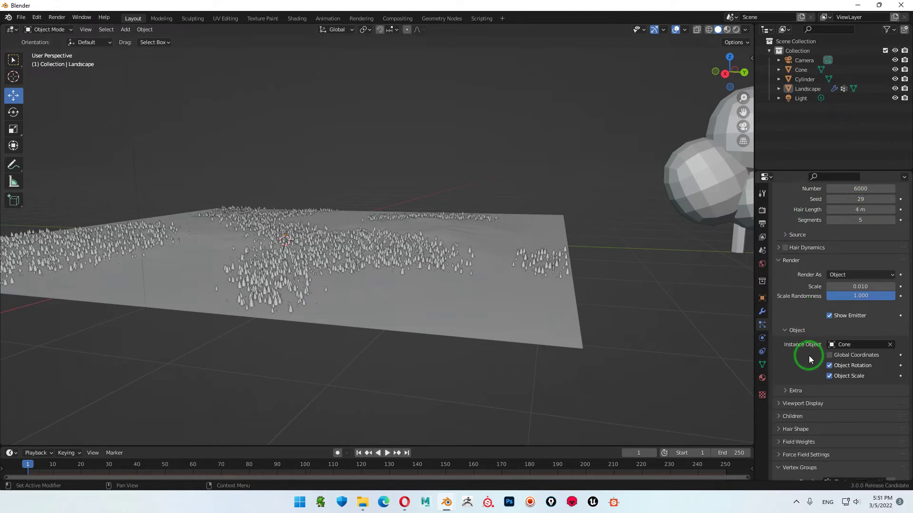
scroll(809, 364, "down", 2)
scroll(809, 366, "down", 2)
scroll(808, 367, "down", 2)
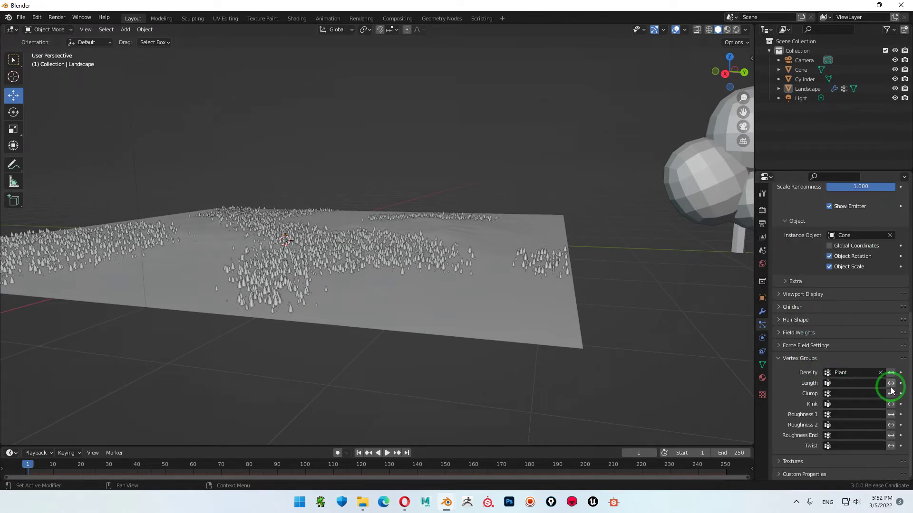
Set the Vertex Groups Length field to Plant and view the trees shrinking toward the edges
left_click(828, 385)
left_click(808, 283)
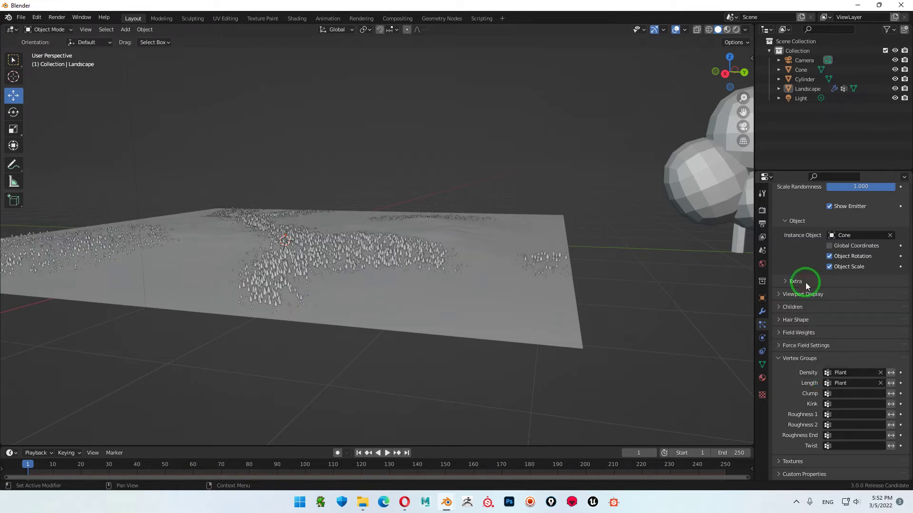
middle_click_drag(346, 356, 372, 338)
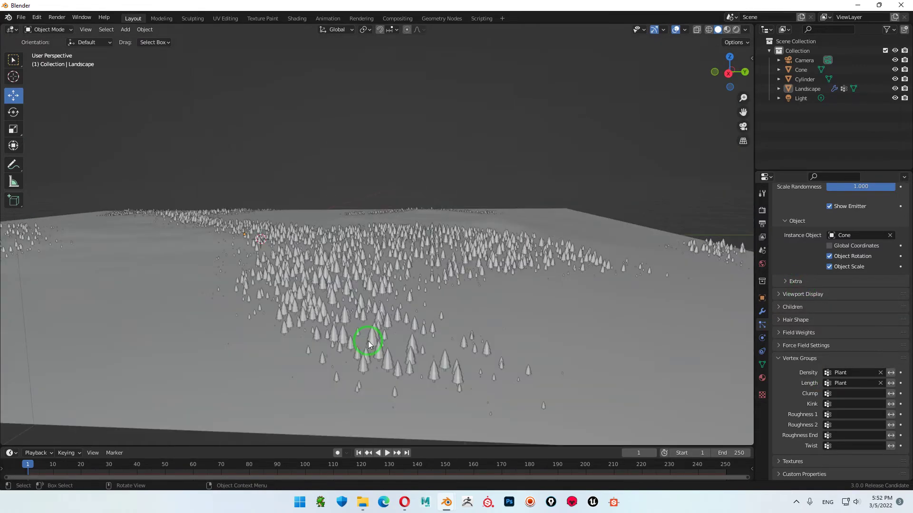
middle_click_drag(472, 281, 357, 279)
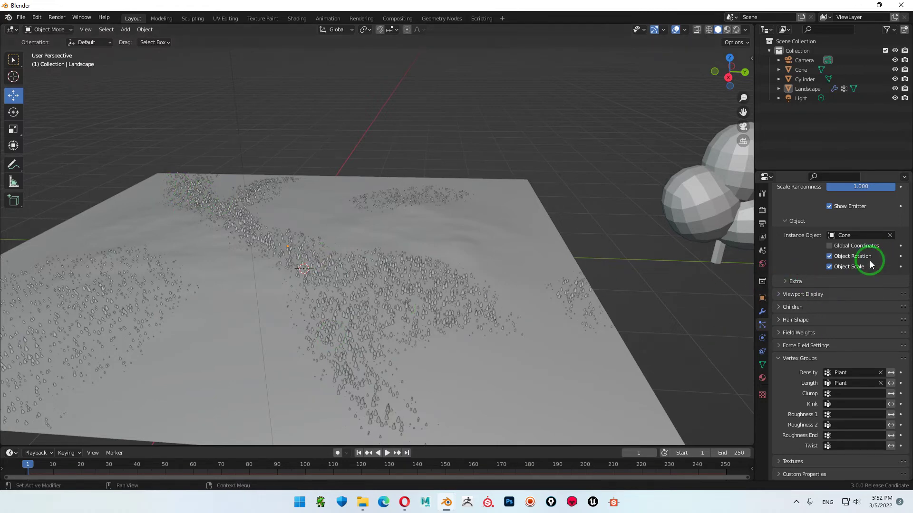
scroll(849, 251, "up", 3)
scroll(850, 251, "up", 3)
scroll(858, 252, "up", 4)
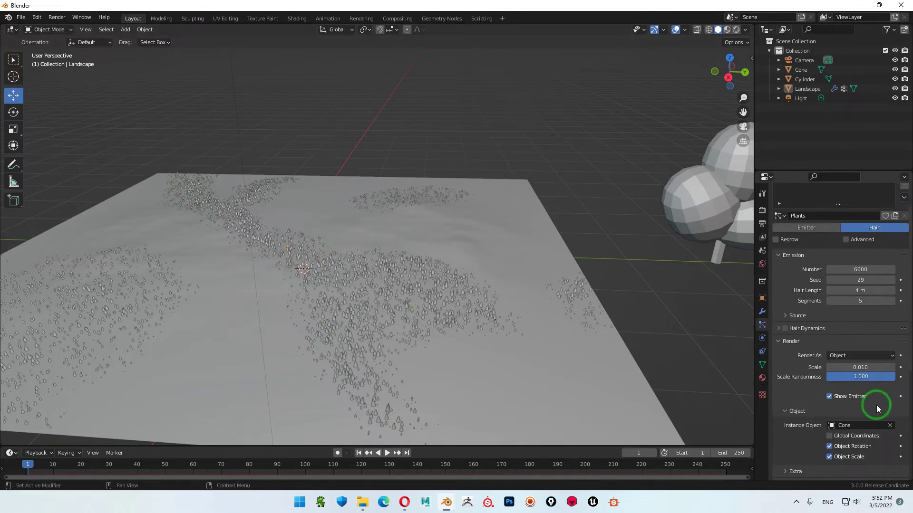
scroll(870, 391, "down", 3)
scroll(872, 377, "down", 2)
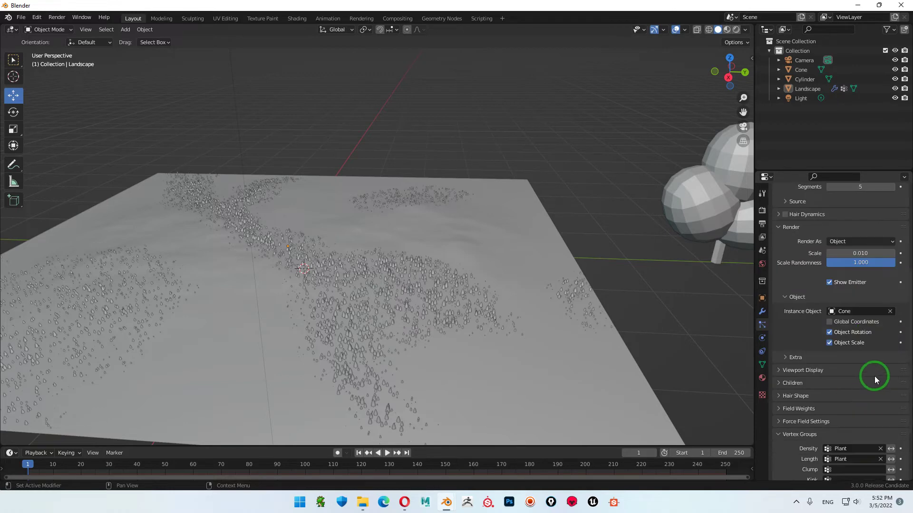
scroll(865, 336, "up", 3)
left_click_drag(858, 329, 802, 340)
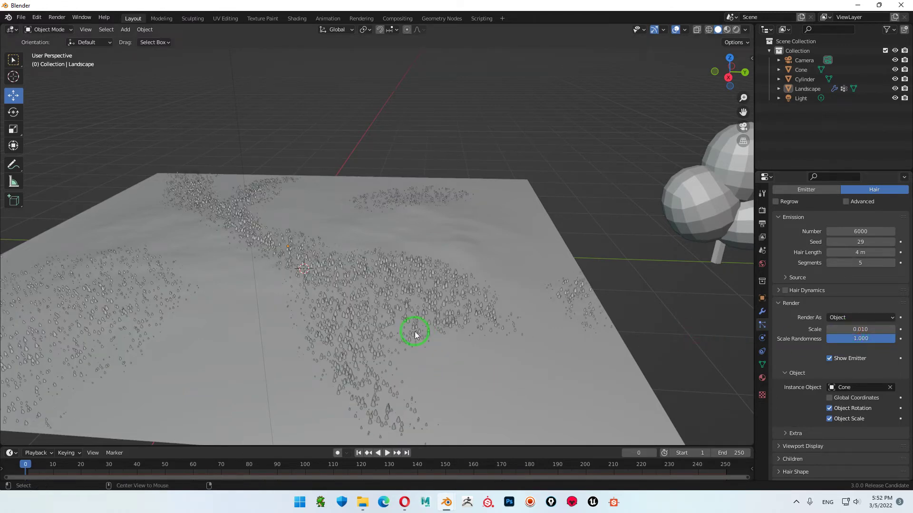
scroll(415, 334, "down", 1)
scroll(409, 315, "down", 2)
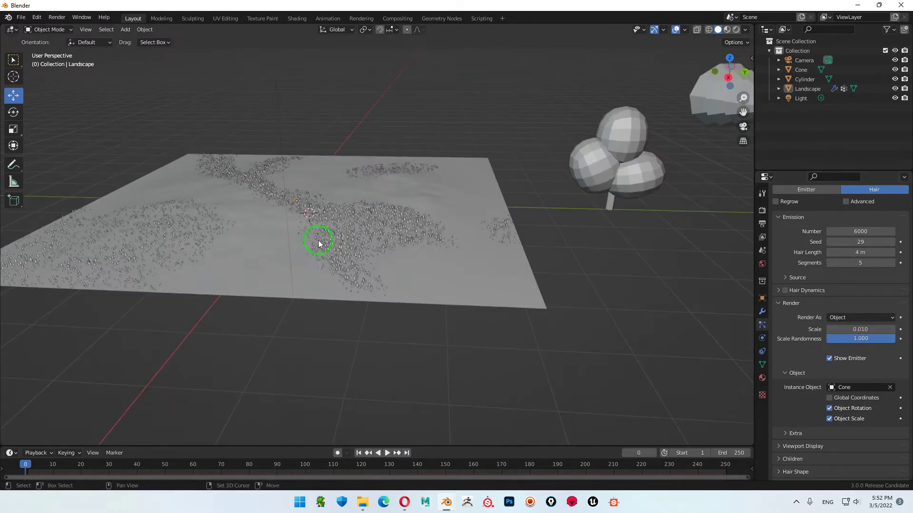
mouse_move(388, 284)
middle_mouse_down()
mouse_move(323, 301)
mouse_move(310, 293)
mouse_move(621, 227)
mouse_move(521, 258)
middle_mouse_up()
mouse_move(340, 270)
middle_mouse_down("shift")
mouse_move(316, 249)
mouse_move(537, 238)
middle_mouse_up("shift")
left_click(402, 233)
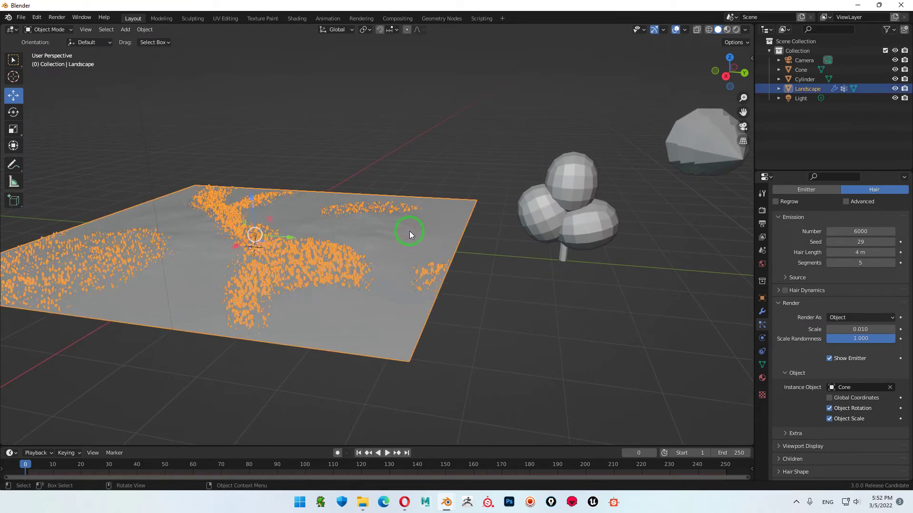
Create a new Collection 1 inside the main Collection and make it active
left_click(711, 159)
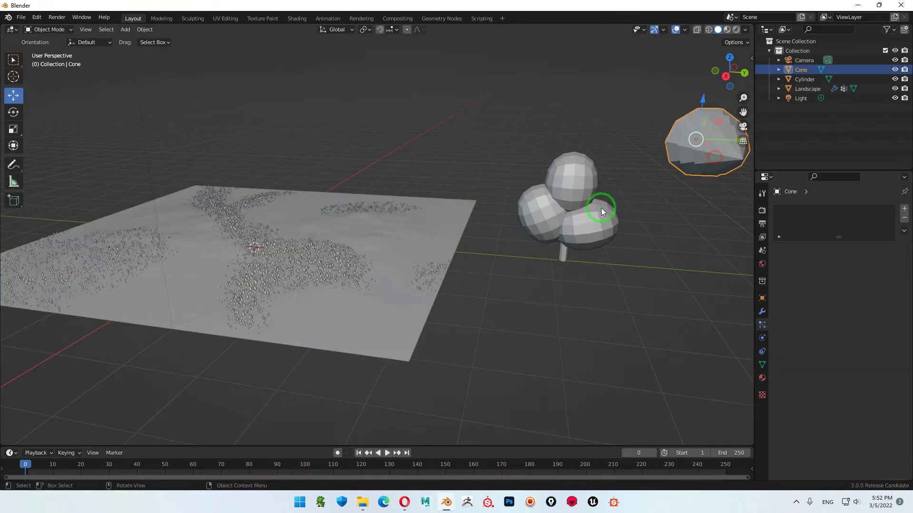
left_click(601, 207)
left_click(705, 150)
left_click(582, 219)
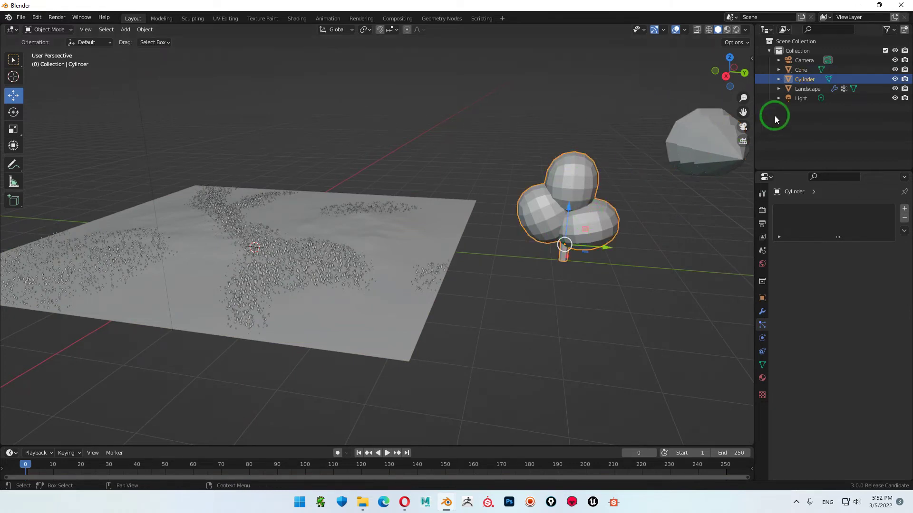
left_click(767, 51)
left_click(802, 54)
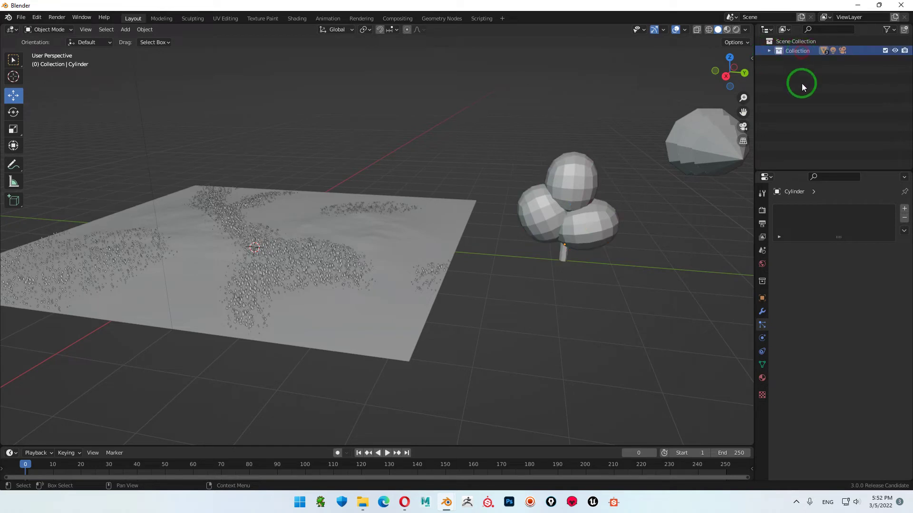
left_click(905, 31)
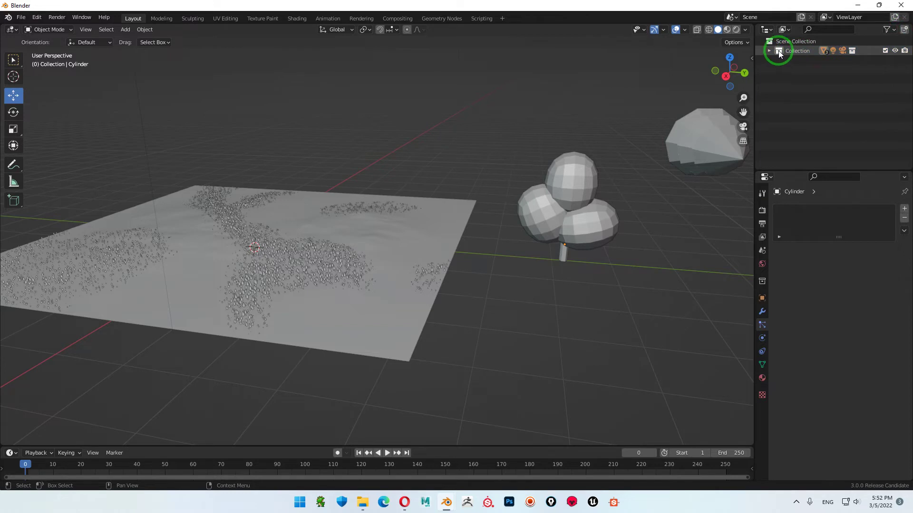
left_click(769, 50)
left_click(810, 58)
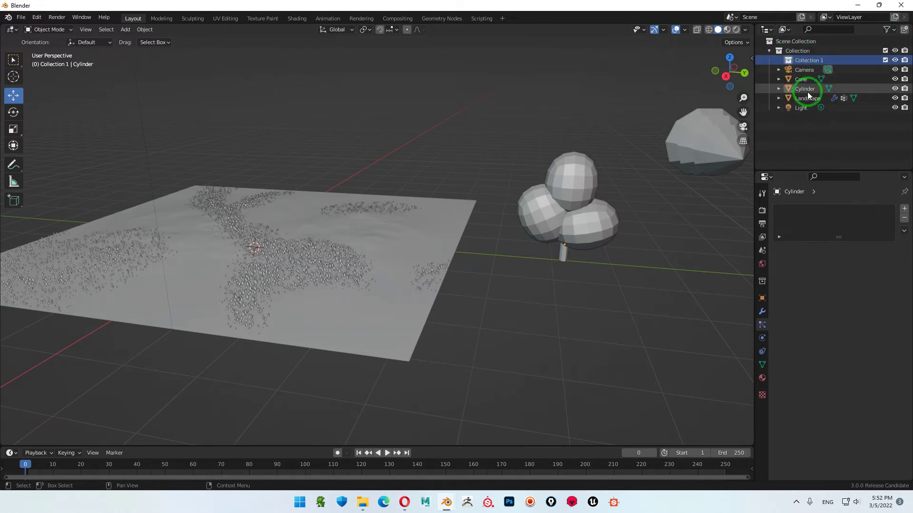
Move the Cone and Cylinder trees into Collection 1, then select the Landscape
left_click_drag(805, 81, 805, 60)
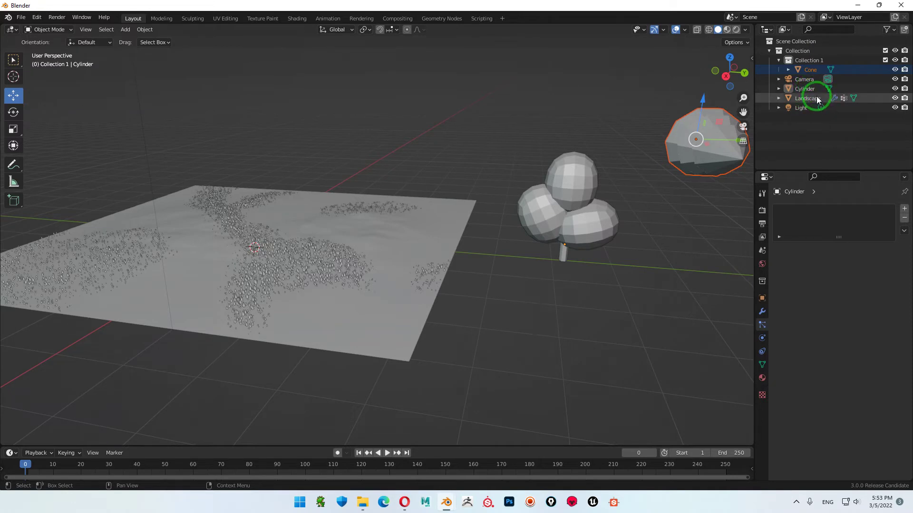
left_click(584, 187)
left_click_drag(808, 89, 811, 60)
middle_click_drag(663, 302, 636, 273)
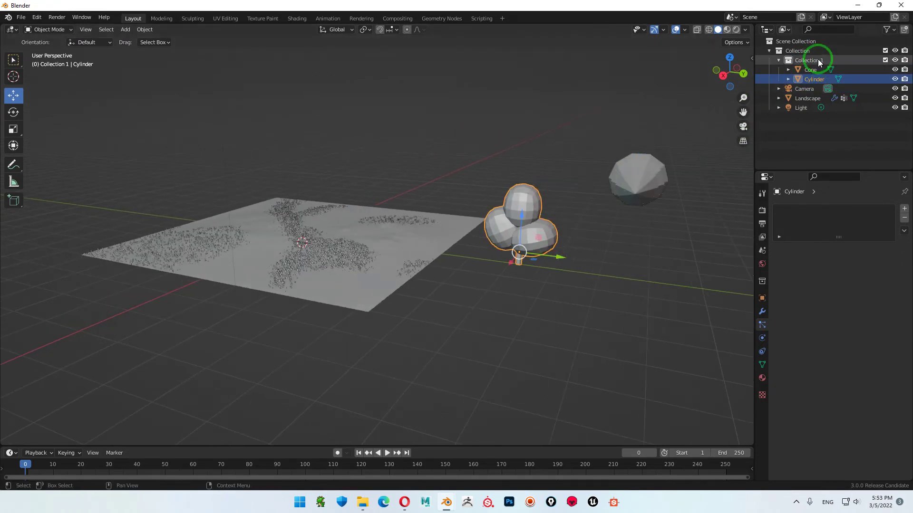
left_click(809, 60)
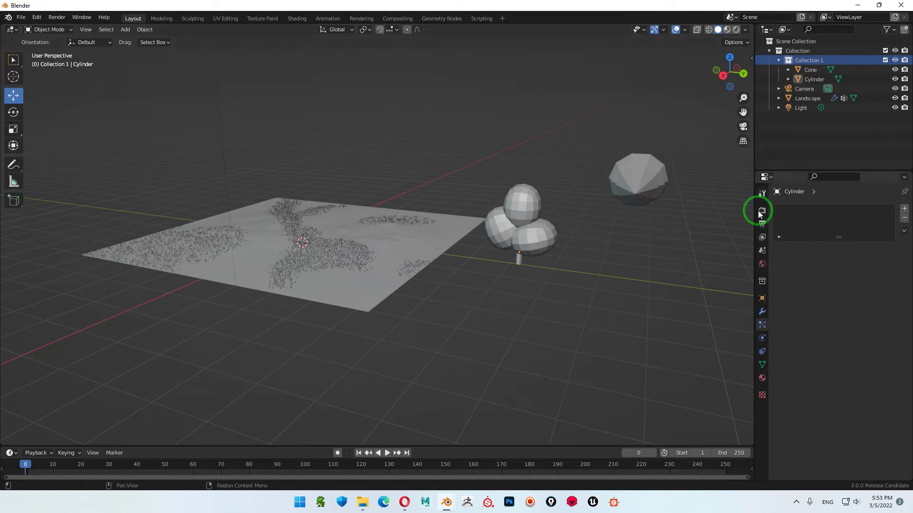
left_click(414, 235)
Set the particle Render As to Collection with Instance Collection set to Collection 1
scroll(878, 363, "down", 6)
left_click(885, 235)
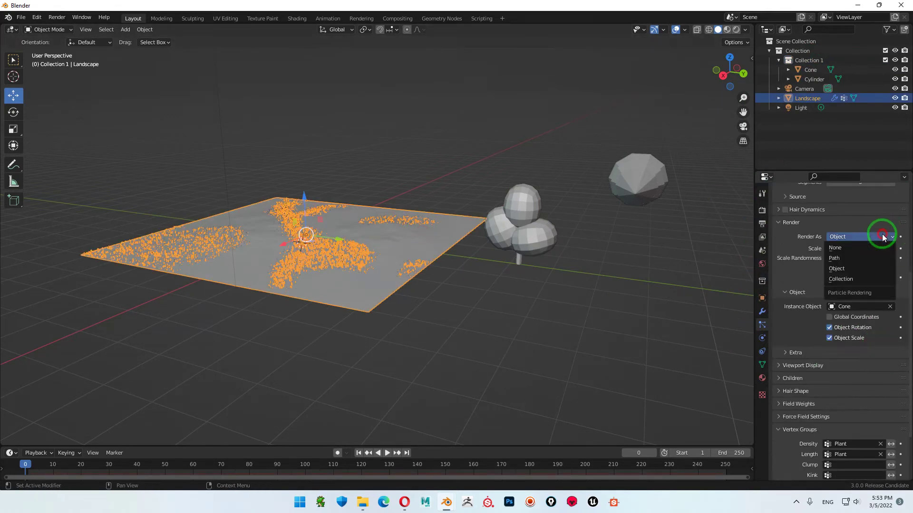
left_click(837, 279)
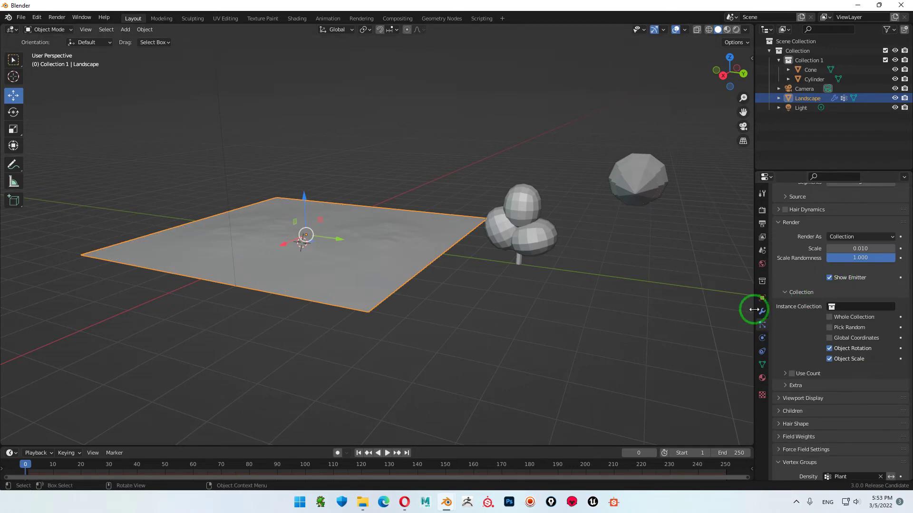
left_click(831, 308)
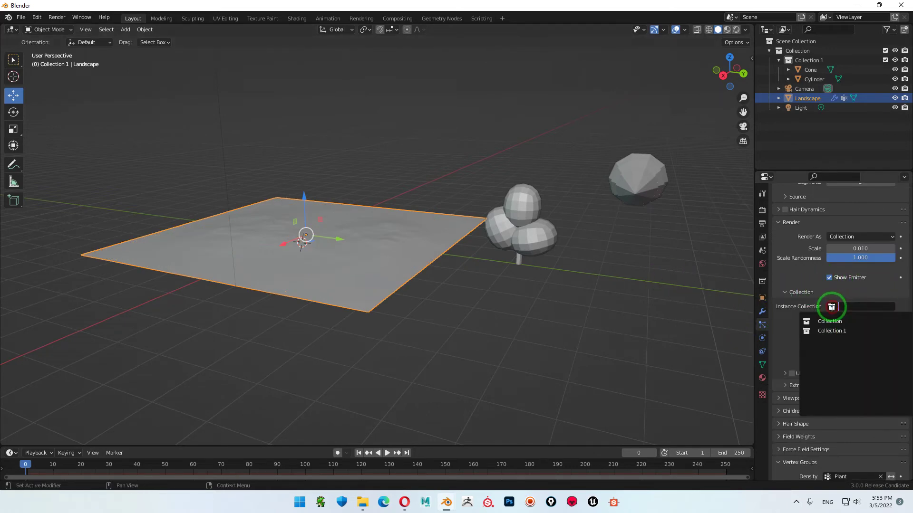
left_click(828, 331)
scroll(299, 324, "up", 3)
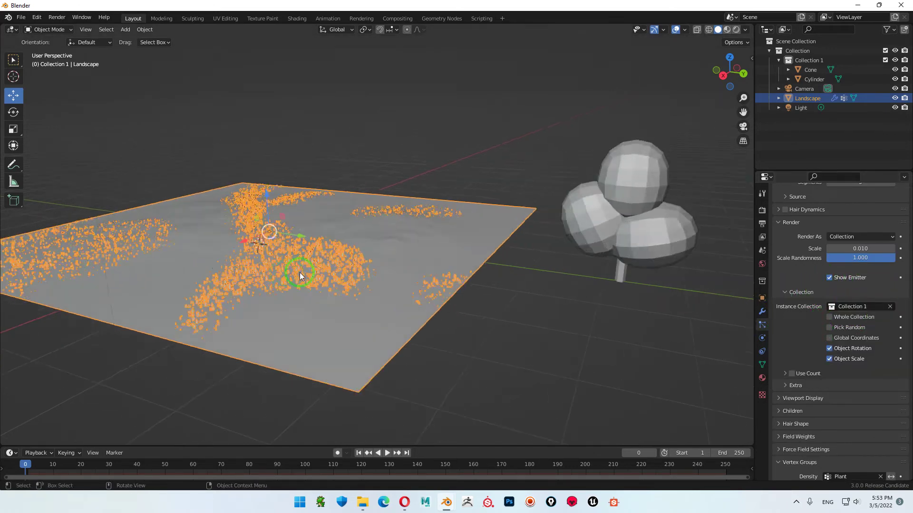
scroll(318, 278, "up", 2)
Orbit and zoom the view to inspect the mixed cone and round-canopy trees
middle_click_drag(461, 356, 446, 313)
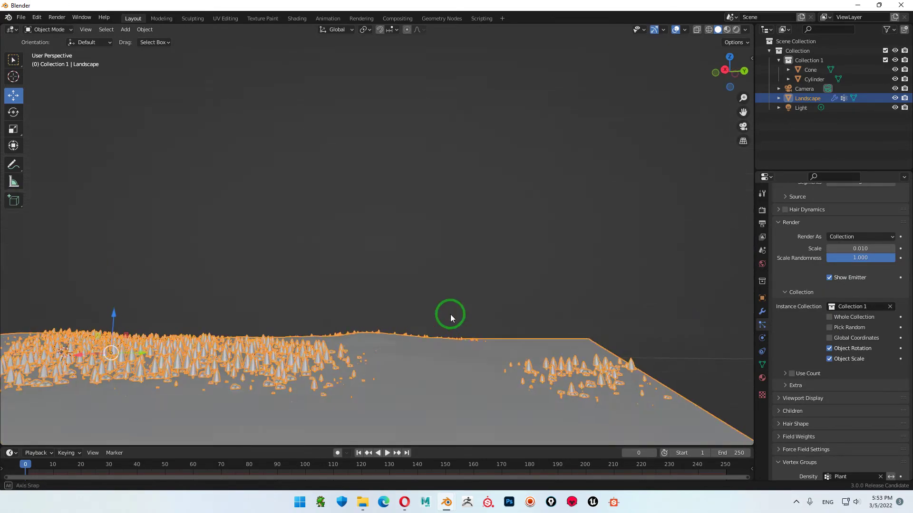
middle_click_drag(390, 313, 429, 266)
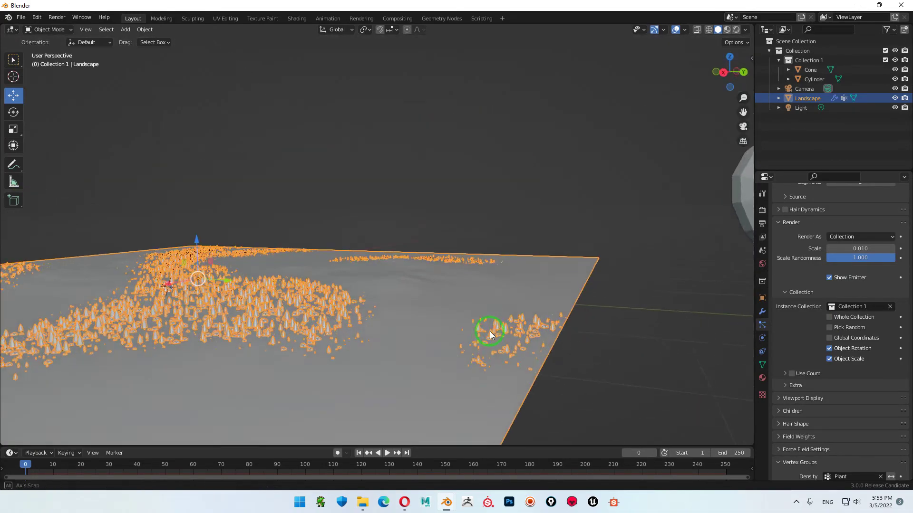
scroll(320, 336, "up", 2)
scroll(401, 351, "up", 2)
scroll(479, 361, "up", 1)
scroll(377, 304, "up", 2)
mouse_move(377, 303)
middle_mouse_down()
mouse_move(163, 295)
mouse_move(595, 322)
mouse_move(361, 330)
mouse_move(496, 328)
mouse_move(387, 337)
mouse_move(389, 305)
mouse_move(699, 237)
mouse_move(615, 288)
mouse_move(598, 280)
middle_mouse_up()
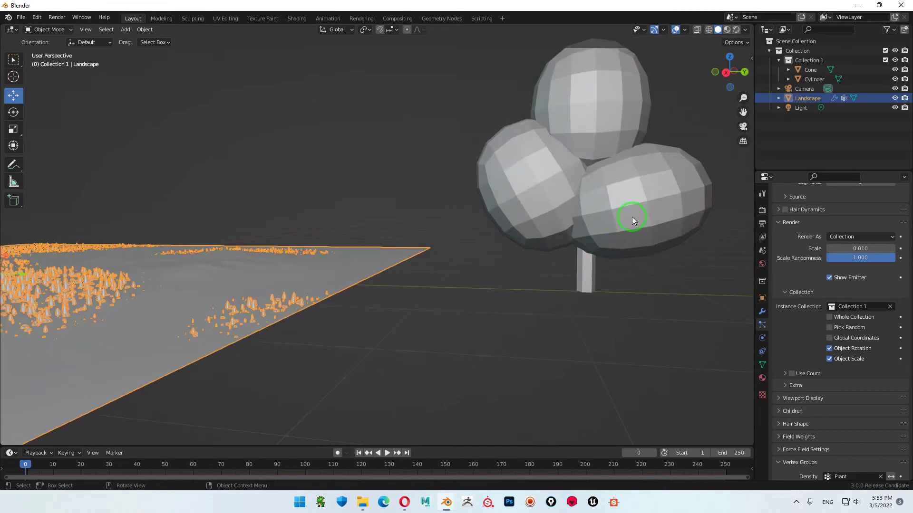
Enlarge the scattered trees by raising the Landscape's hair particle Scale
left_click(630, 218)
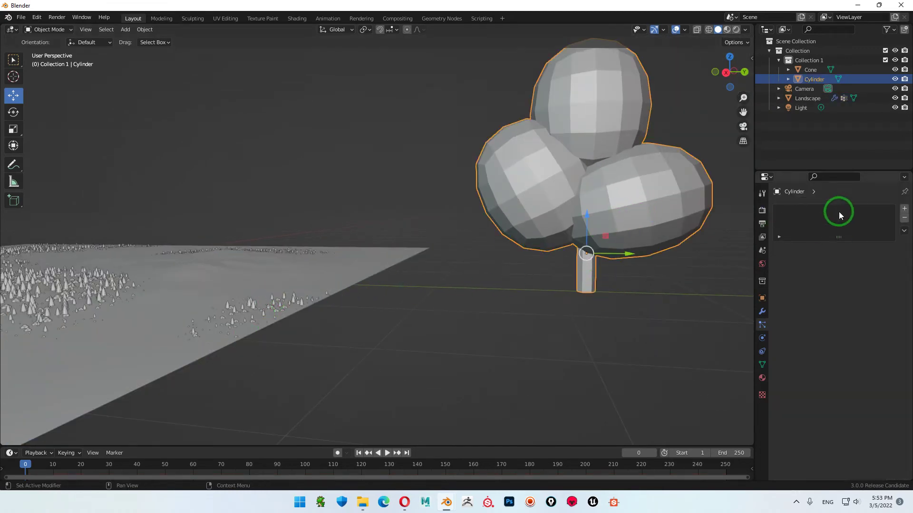
left_click(367, 260)
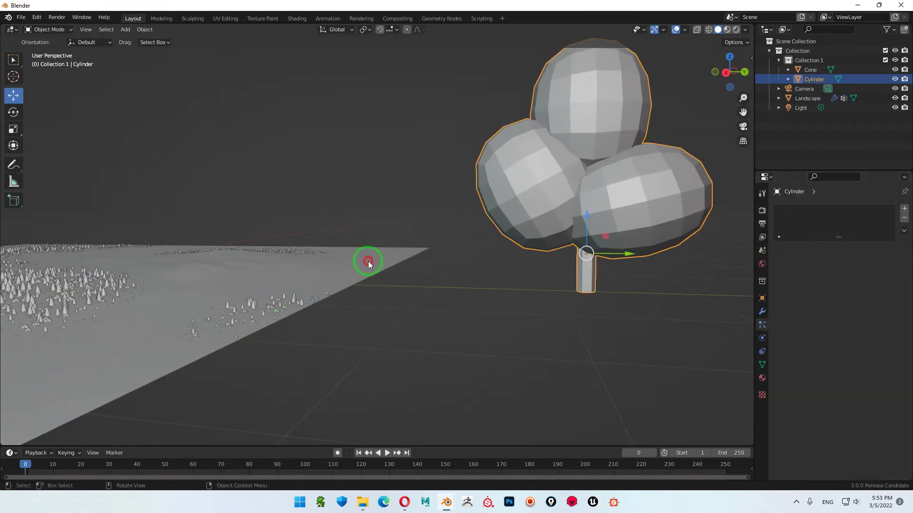
left_click_drag(846, 401, 875, 401)
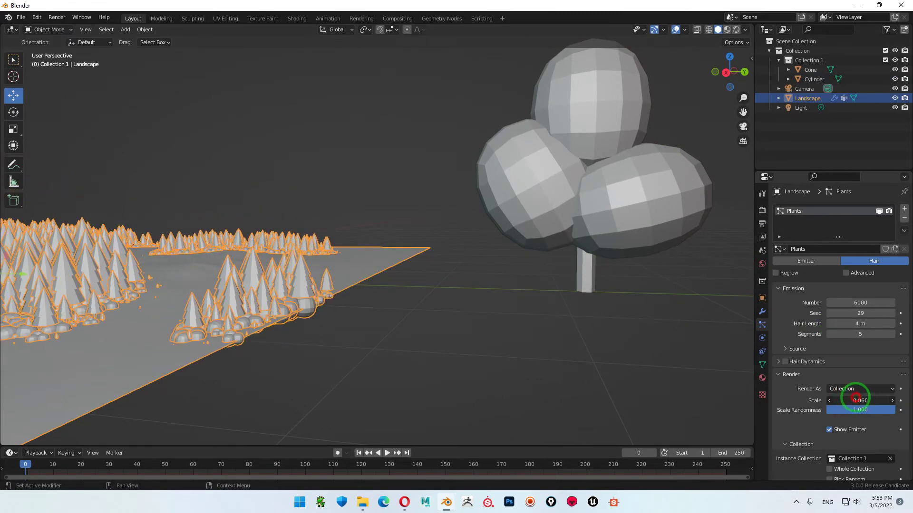
Move the round-canopy Cylinder tree's origin down to its trunk base using Affect Only Origins
left_click(637, 227)
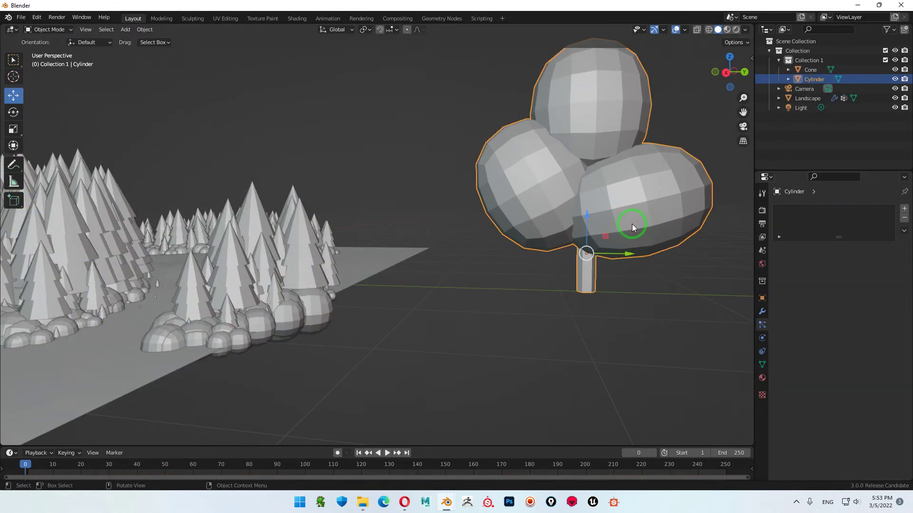
left_click(763, 194)
left_click(831, 258)
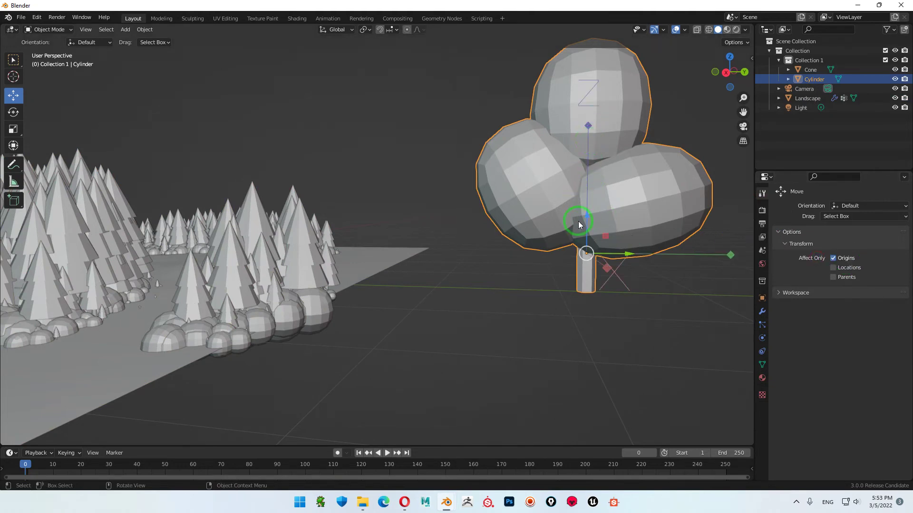
left_click_drag(587, 217, 592, 259)
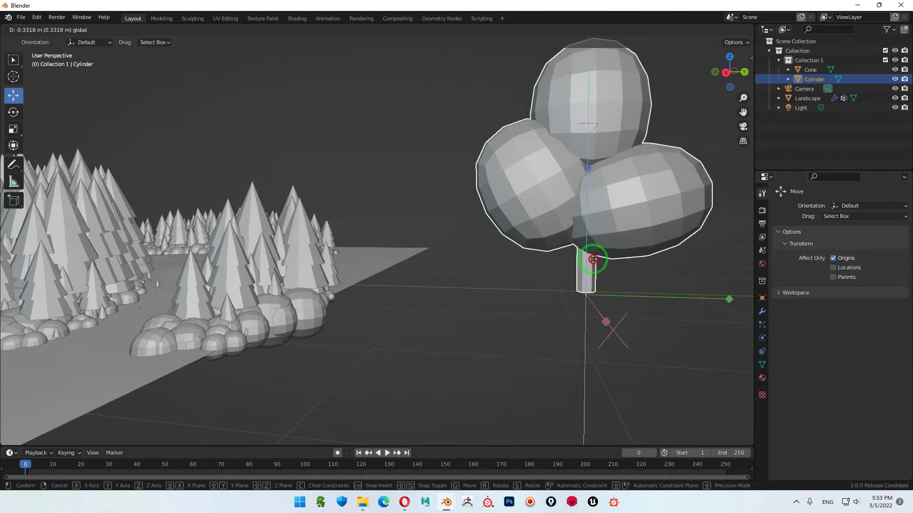
left_click_drag(591, 258, 529, 285)
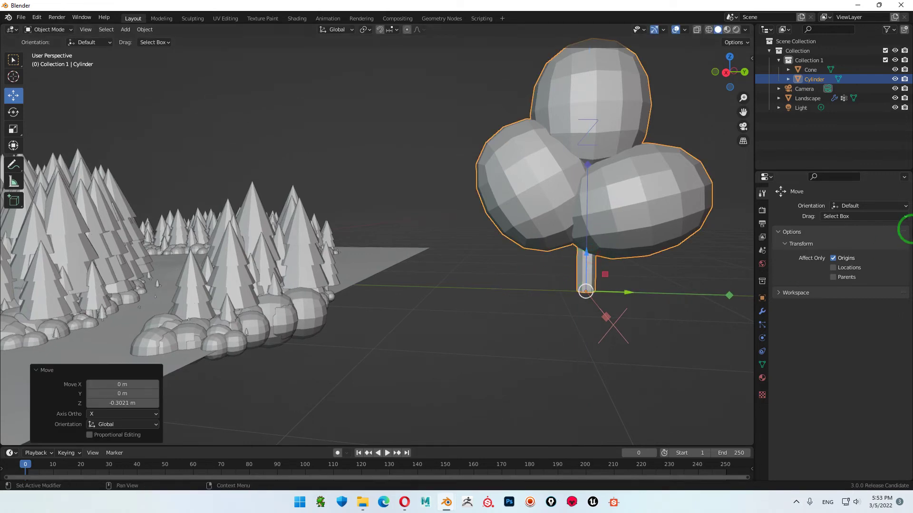
left_click(833, 258)
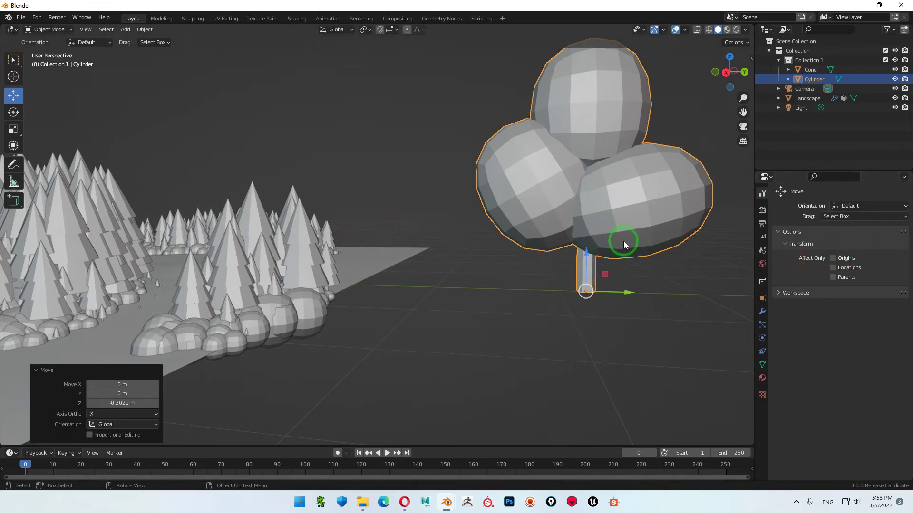
Begin tipping the Cylinder tree over with a Y-axis rotation
key("shift+space")
key("r")
left_click_drag(592, 264, 592, 295)
Set the Cylinder tree's Y rotation to exactly 90° so it lies on its side
left_click(762, 298)
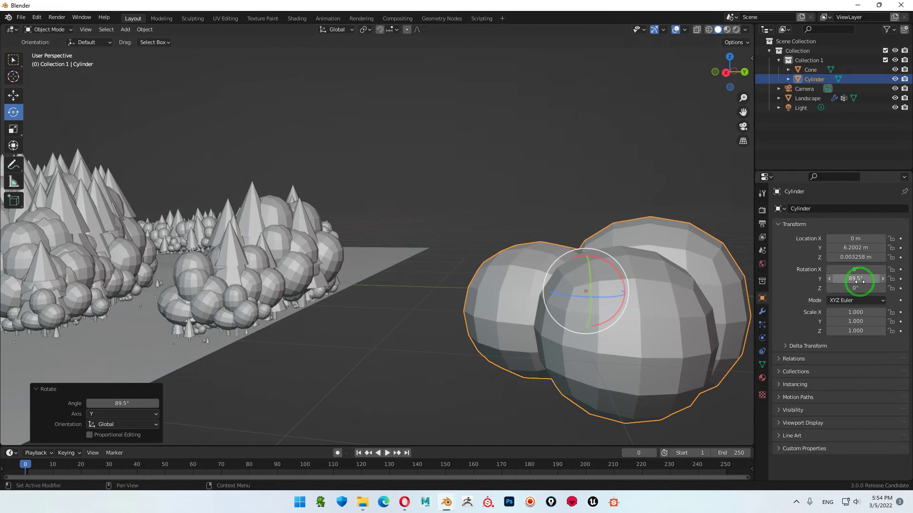
type("90")
key("Return")
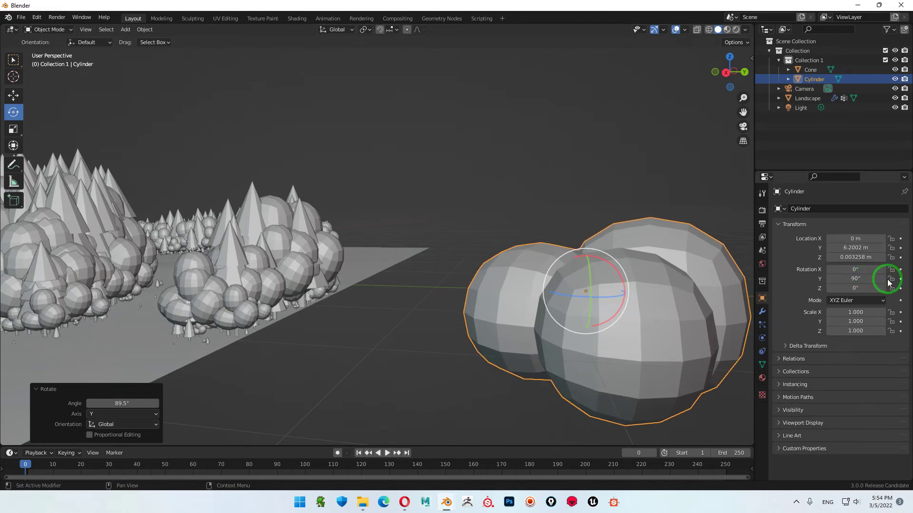
mouse_move(398, 291)
middle_mouse_down()
mouse_move(442, 253)
mouse_move(350, 333)
mouse_move(303, 343)
mouse_move(298, 362)
mouse_move(345, 344)
mouse_move(319, 334)
mouse_move(372, 296)
mouse_move(355, 303)
mouse_move(385, 308)
middle_mouse_up()
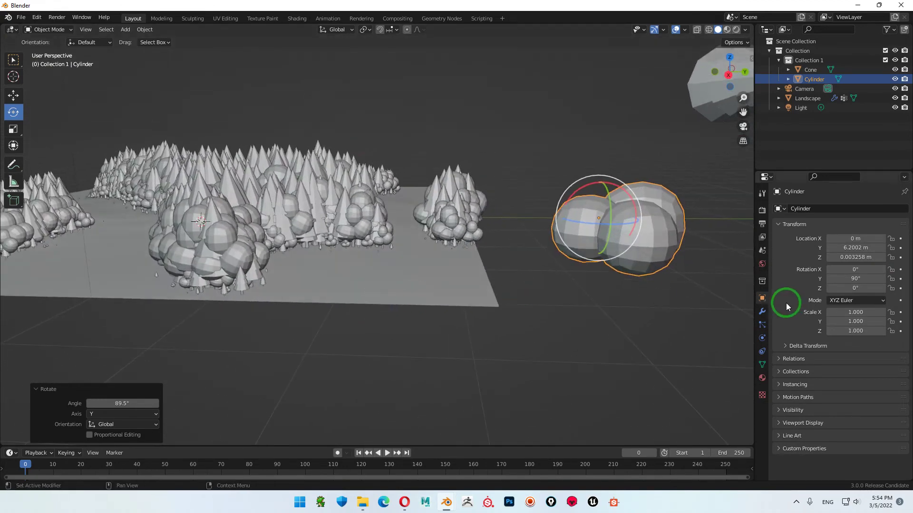
Make the Landscape active to show its Plants hair particle settings
left_click(762, 325)
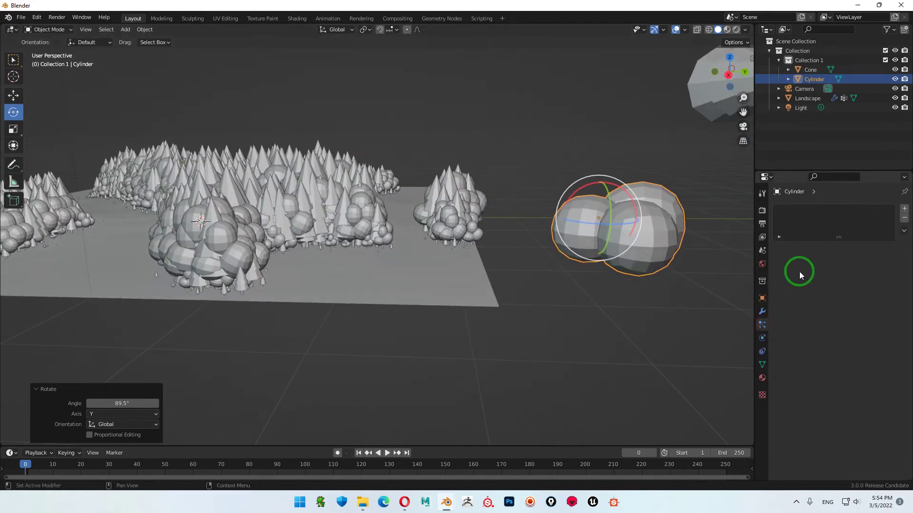
left_click(411, 267)
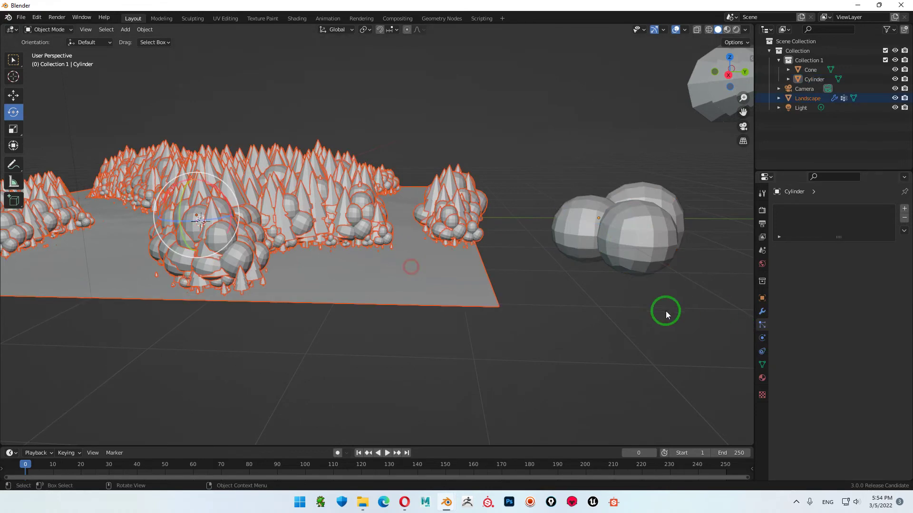
left_click(450, 287)
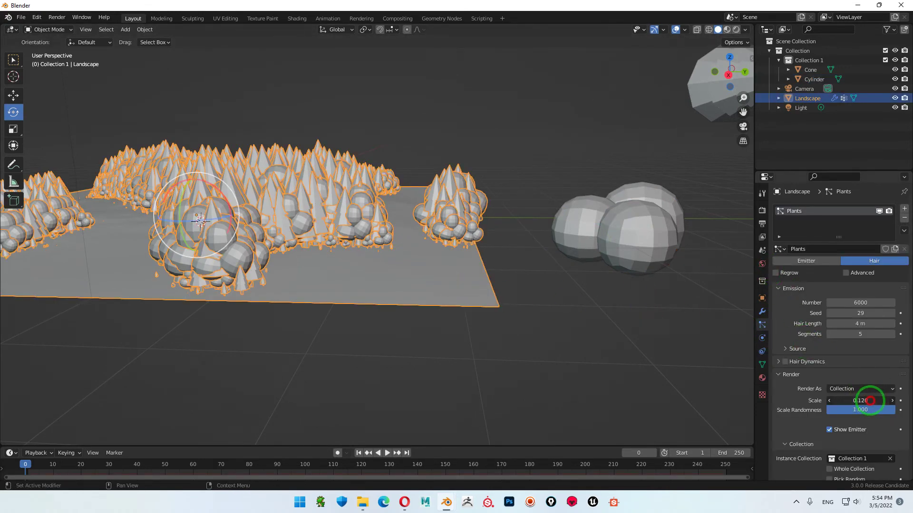
Shrink the scattered trees to particle scale 0.040 and orbit across the forest
left_click_drag(868, 401, 862, 399)
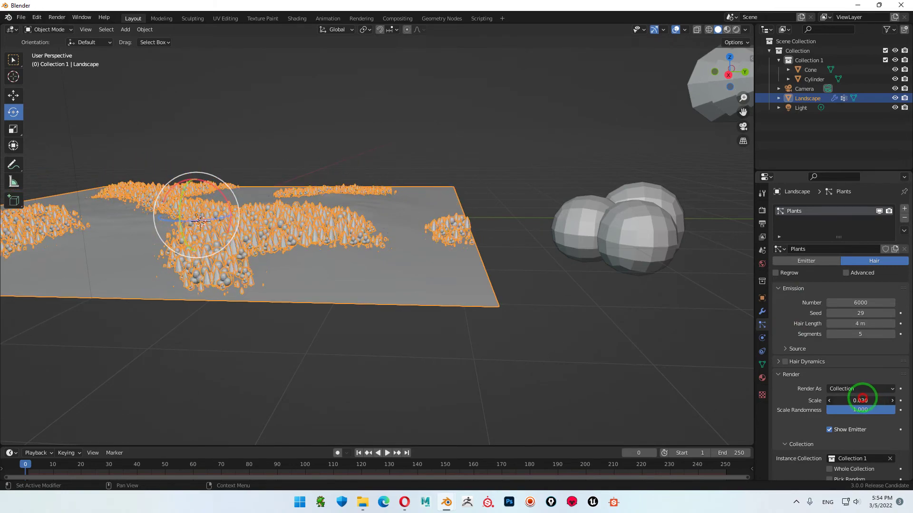
left_click(635, 362)
mouse_move(394, 317)
middle_mouse_down()
mouse_move(358, 312)
mouse_move(319, 365)
mouse_move(317, 347)
mouse_move(488, 286)
mouse_move(558, 281)
middle_mouse_up()
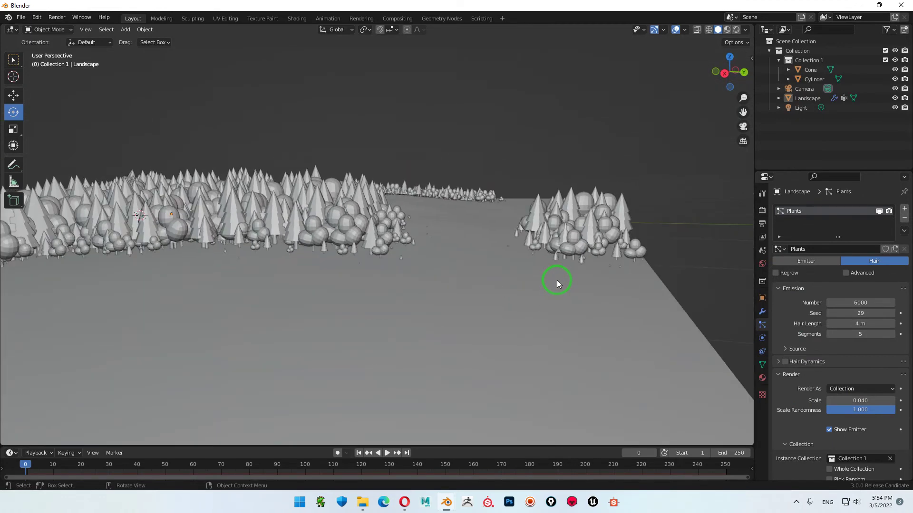
mouse_move(666, 292)
middle_mouse_down()
mouse_move(510, 297)
mouse_move(443, 278)
mouse_move(491, 304)
mouse_move(415, 310)
mouse_move(445, 298)
middle_mouse_up()
mouse_move(643, 207)
middle_mouse_down()
mouse_move(342, 266)
mouse_move(348, 279)
mouse_move(434, 277)
mouse_move(331, 281)
mouse_move(546, 236)
mouse_move(532, 235)
middle_mouse_up()
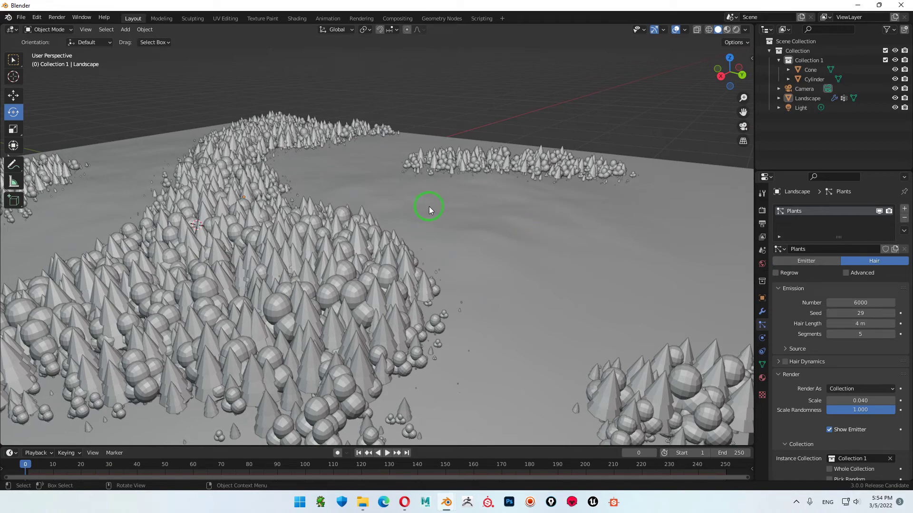
Orbit and zoom over the landscape's forest patches, then deselect everything
left_click(689, 378)
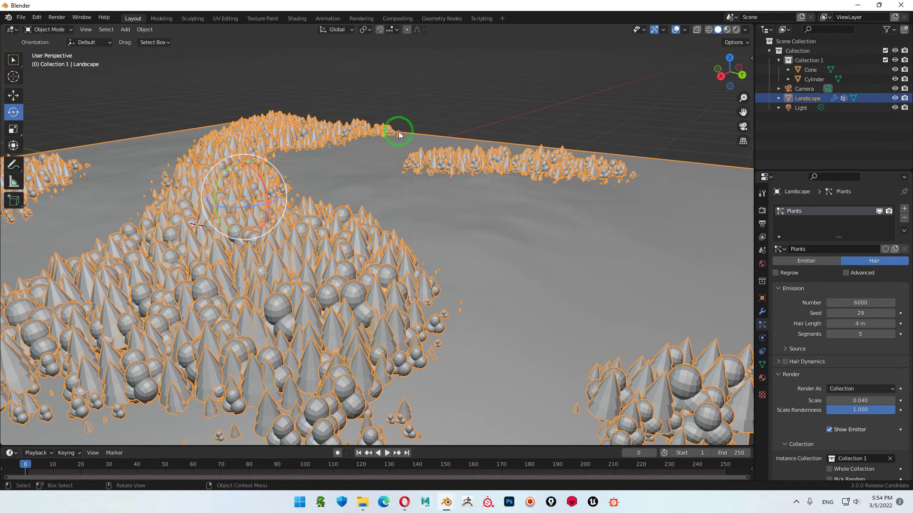
mouse_move(713, 270)
middle_mouse_down()
mouse_move(489, 372)
mouse_move(546, 324)
mouse_move(588, 327)
middle_mouse_up()
scroll(624, 321, "down", 3)
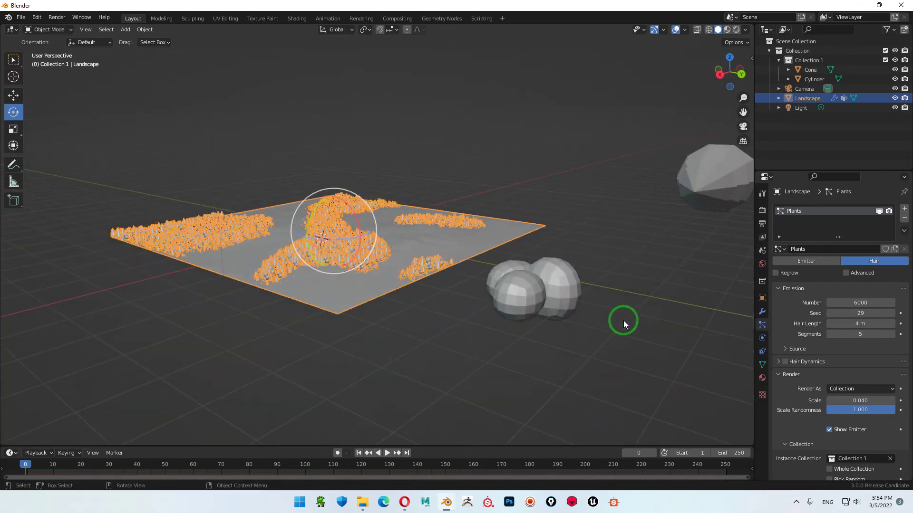
left_click(465, 322)
left_click(558, 287)
left_click(650, 279)
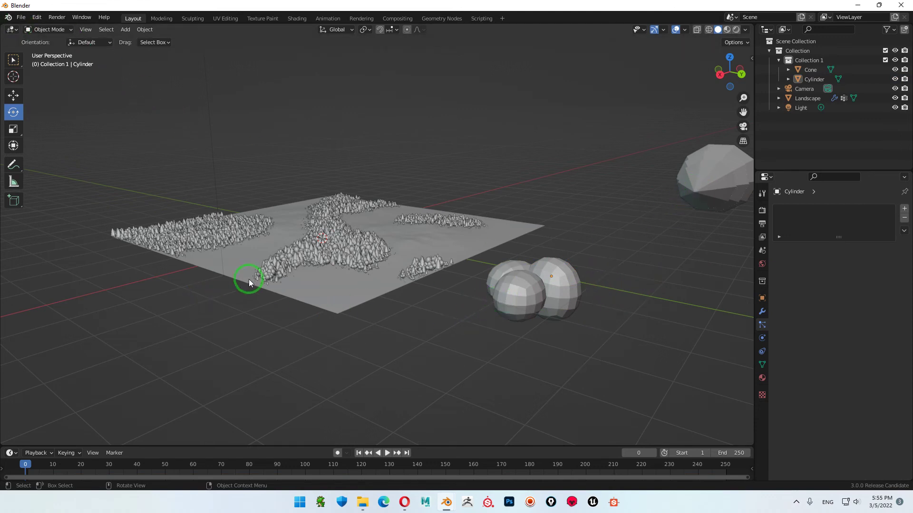
left_click(737, 181)
mouse_move(661, 316)
middle_mouse_down("shift")
mouse_move(564, 343)
mouse_move(535, 322)
mouse_move(516, 330)
mouse_move(580, 315)
middle_mouse_up("shift")
left_click(504, 295)
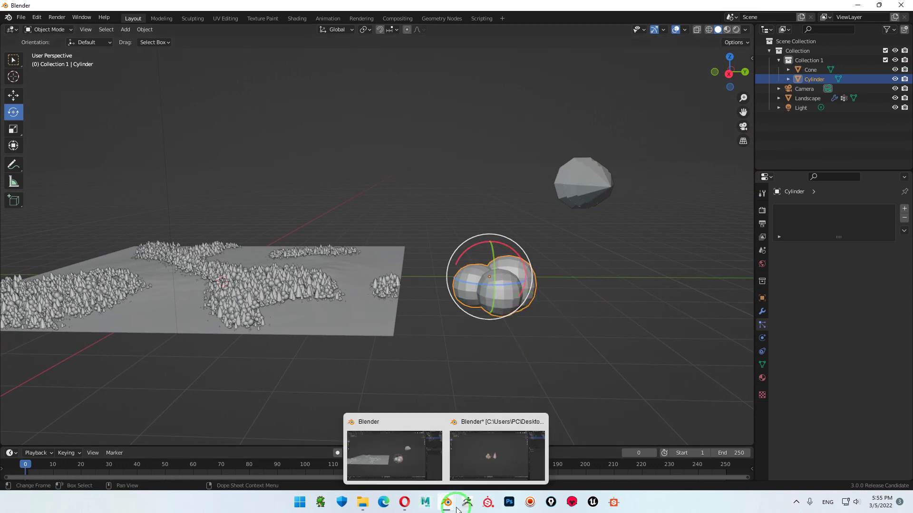
mouse_move(446, 502)
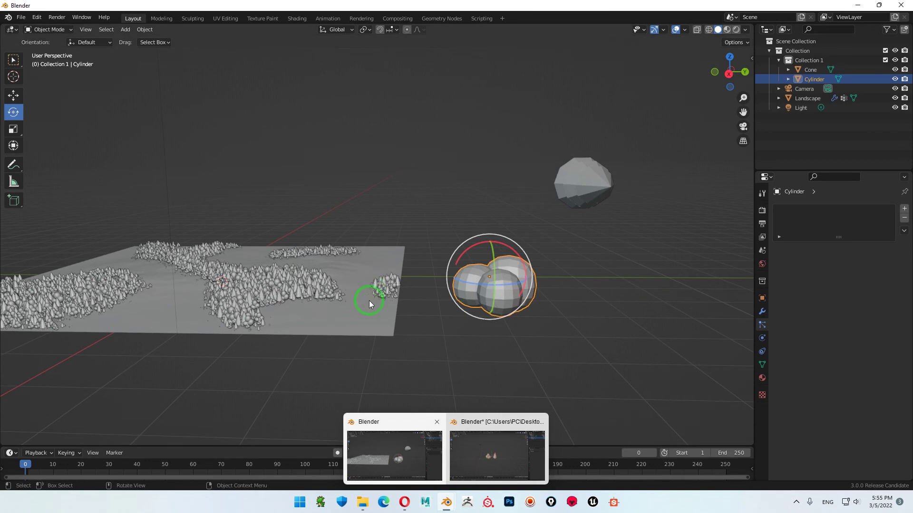
left_click(365, 310)
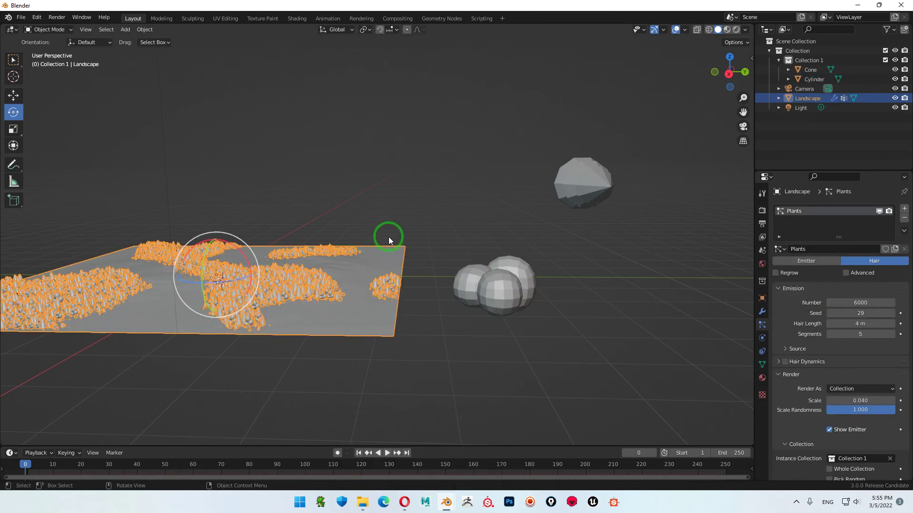
left_click(707, 30)
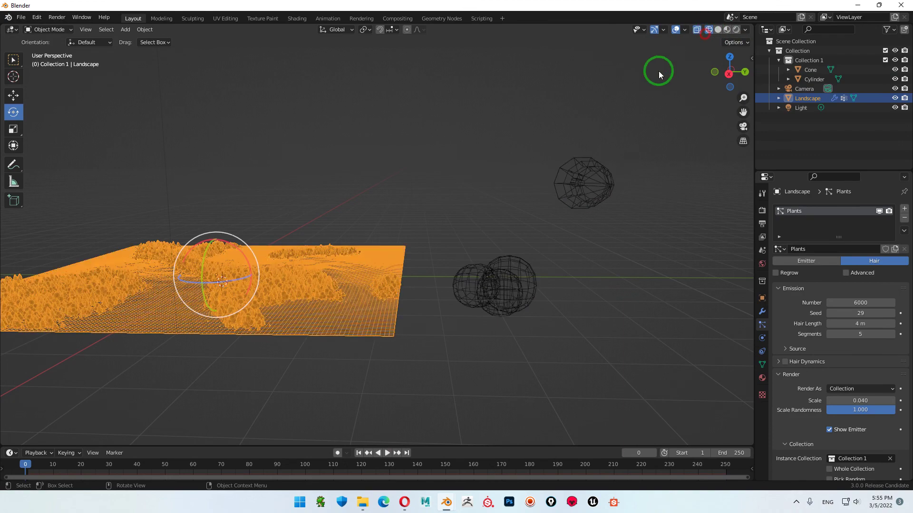
middle_click_drag(658, 71, 412, 225)
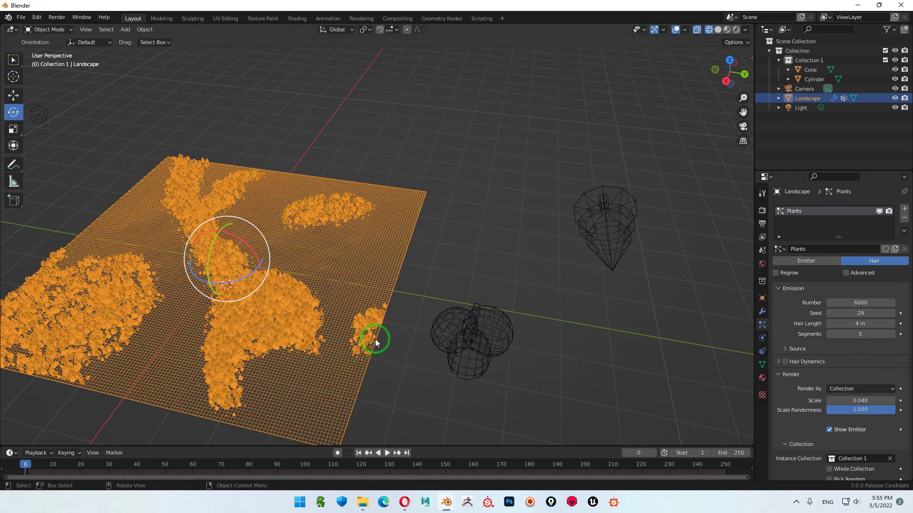
middle_click_drag(375, 338, 375, 301)
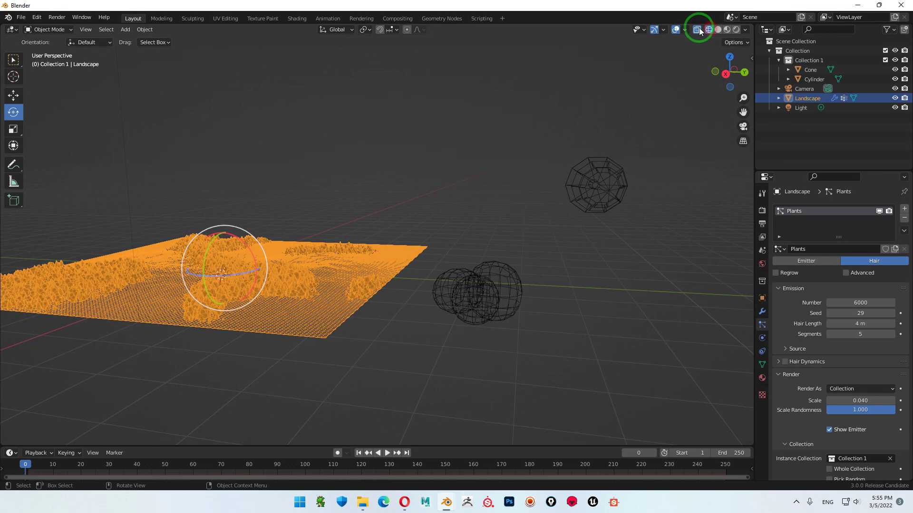
left_click(719, 28)
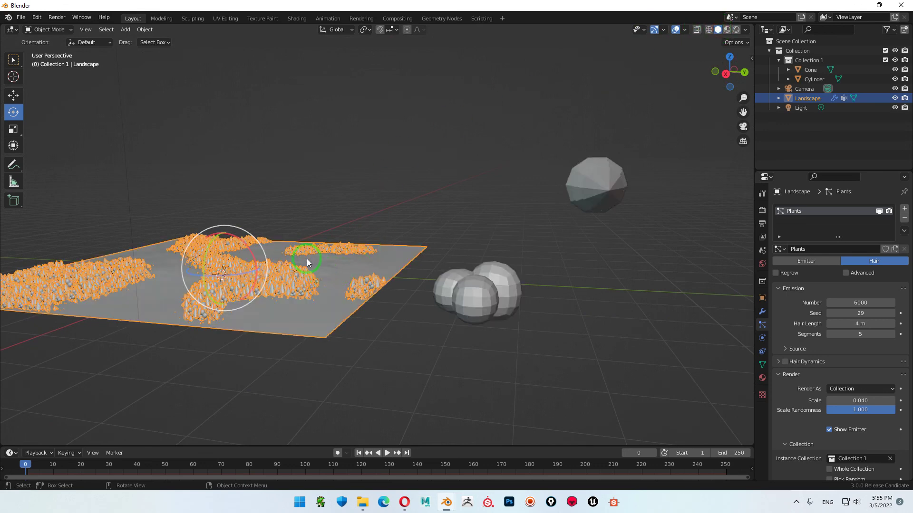
middle_click_drag(313, 264, 557, 300)
left_click(528, 350)
mouse_move(527, 350)
middle_mouse_down()
mouse_move(548, 310)
mouse_move(528, 321)
middle_mouse_up()
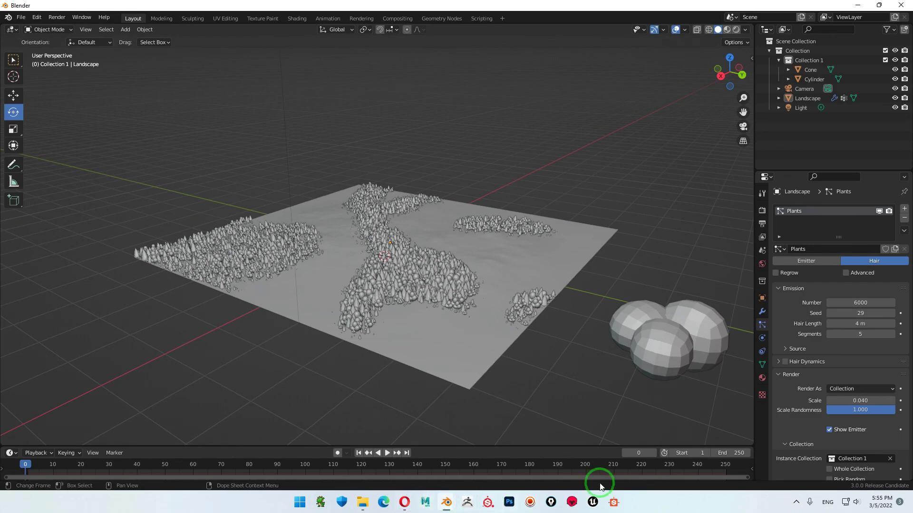